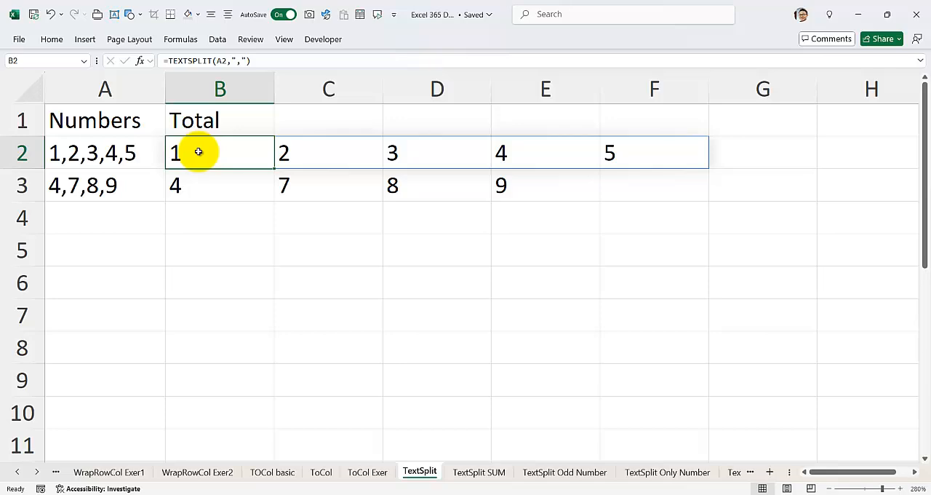
Inspect the TEXTSPLIT formula in B2 that splits the comma-separated numbers of A2 into columns
double_click(199, 152)
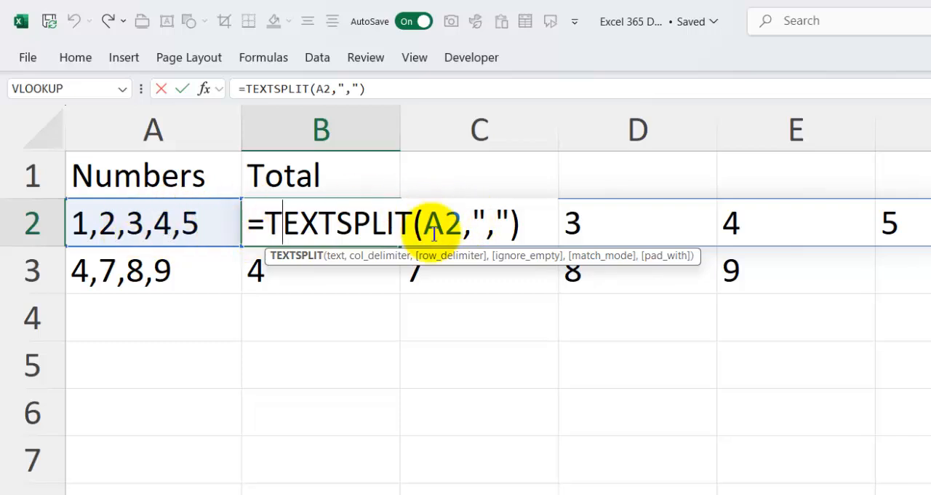
key(Return)
click(317, 224)
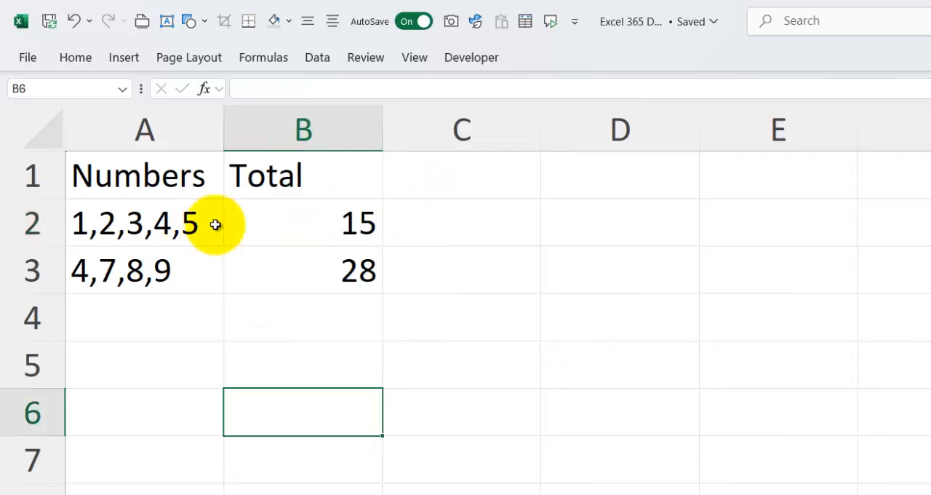
Remove the double minus before TEXTSPLIT in B2's formula, leaving =SUM(TEXTSPLIT(A2,","))
click(291, 215)
double_click(294, 215)
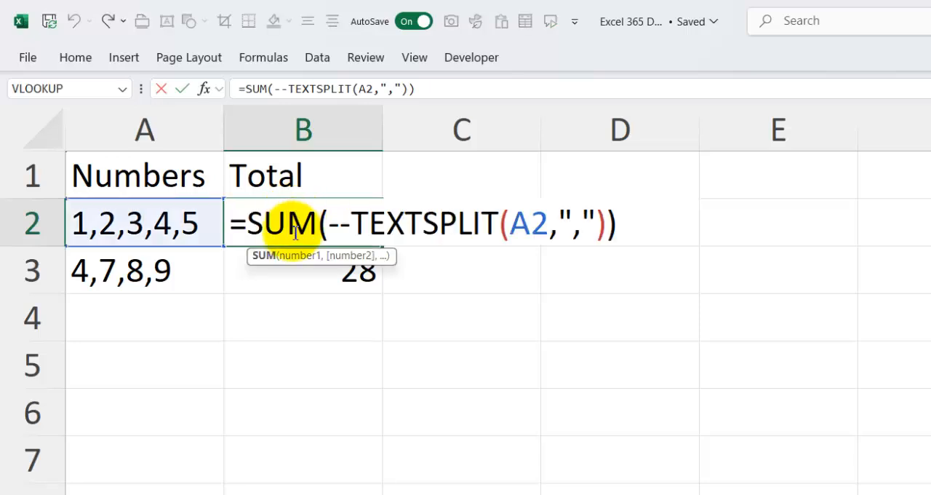
double_click(332, 217)
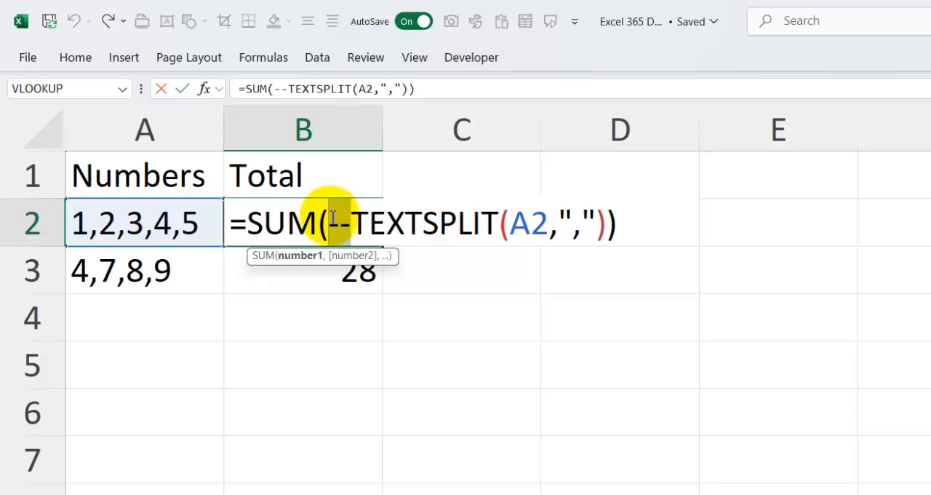
key(Delete)
key(Return)
click(329, 215)
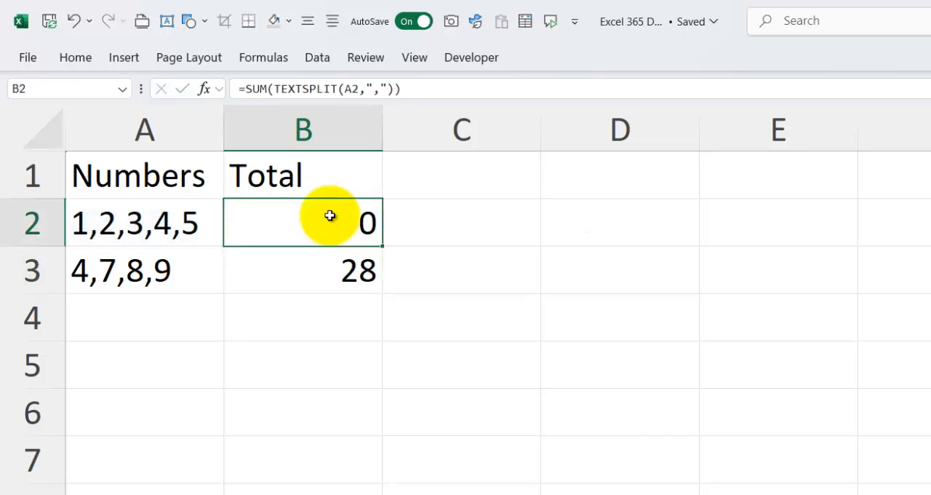
Put the double minus back before TEXTSPLIT in B2, making the formula =SUM(--TEXTSPLIT(A2,","))
double_click(332, 216)
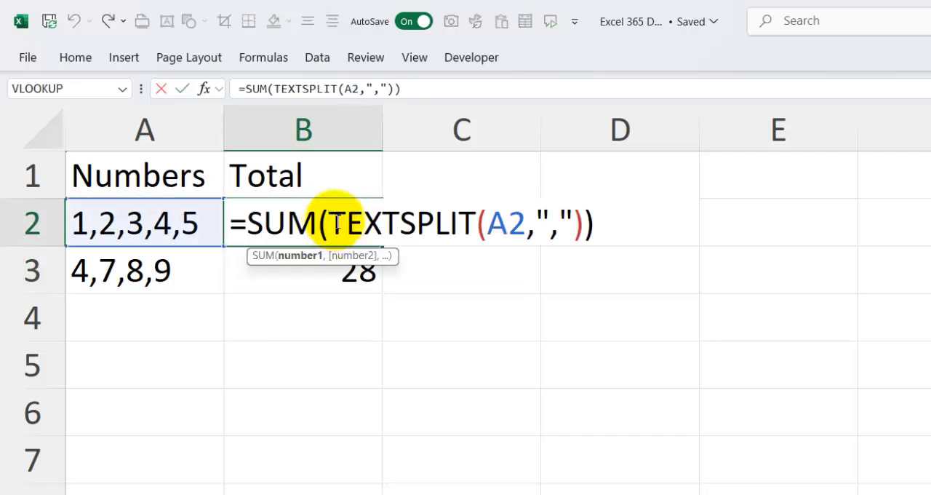
text(--)
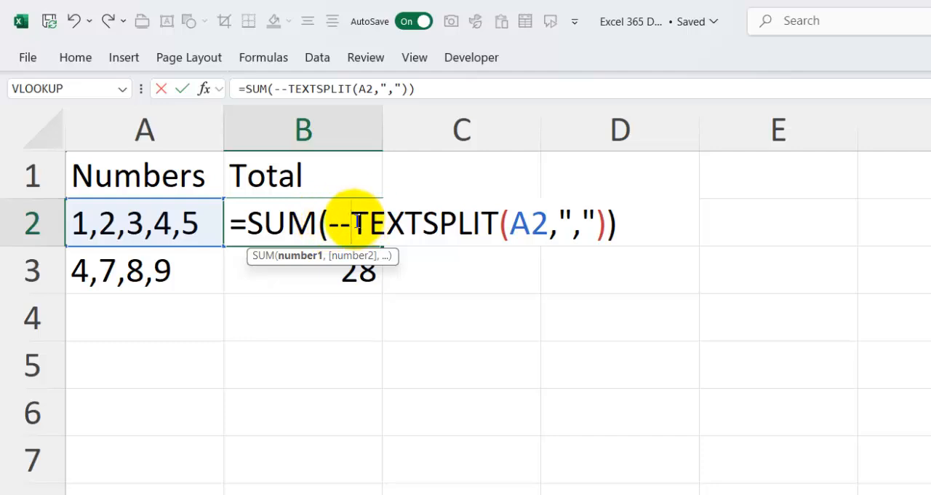
drag(357, 221, 332, 226)
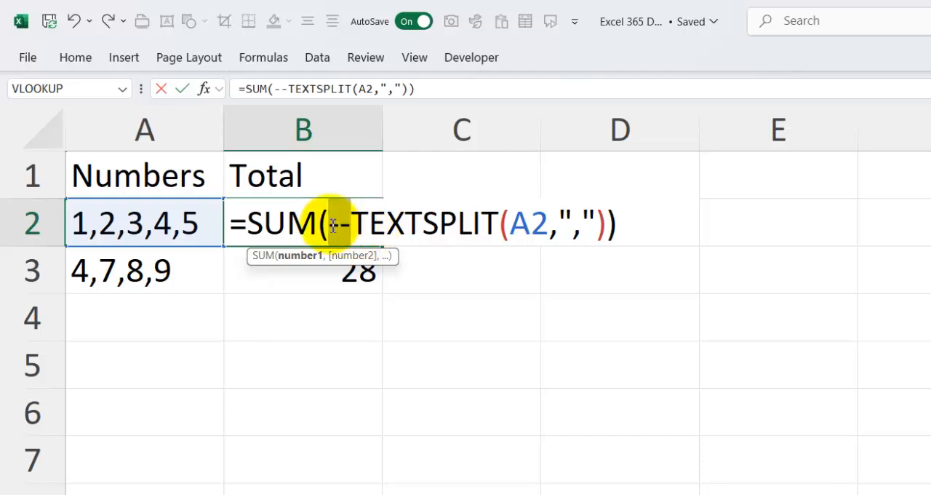
click(351, 223)
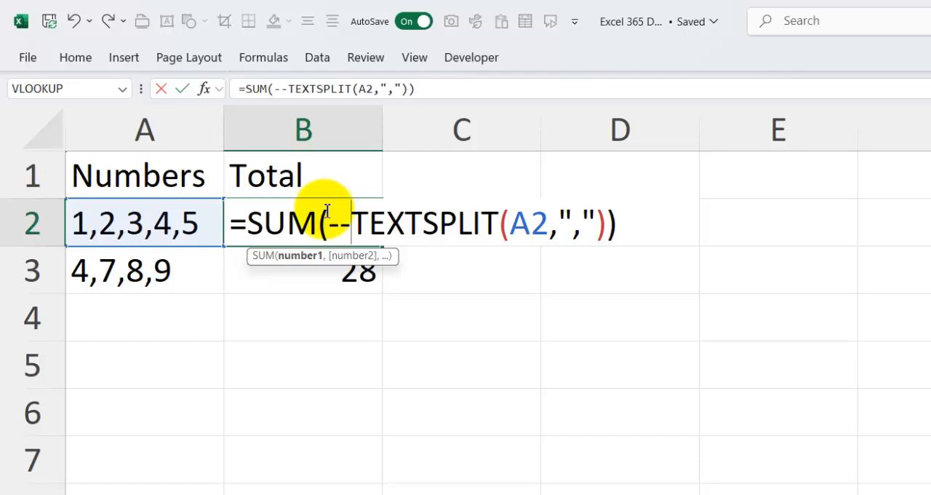
key(Return)
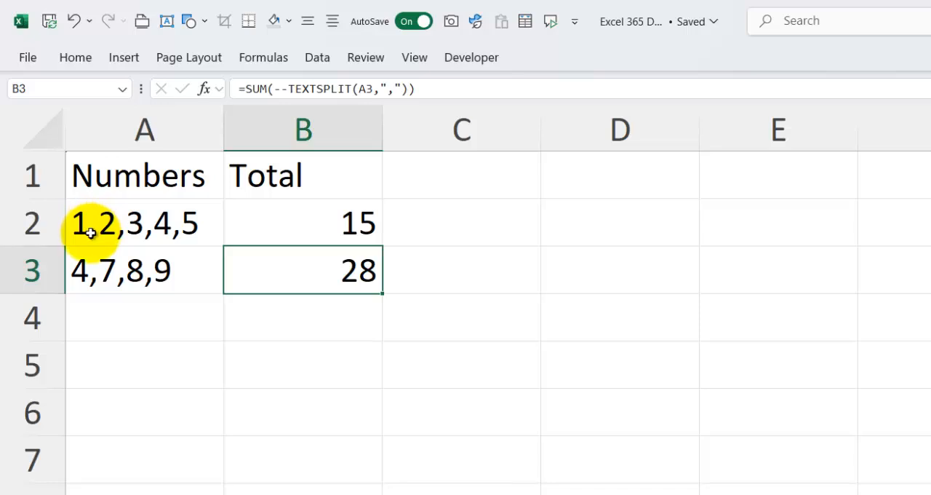
Review the SUM and --TEXTSPLIT formula in B2 without changing it
click(242, 229)
double_click(243, 220)
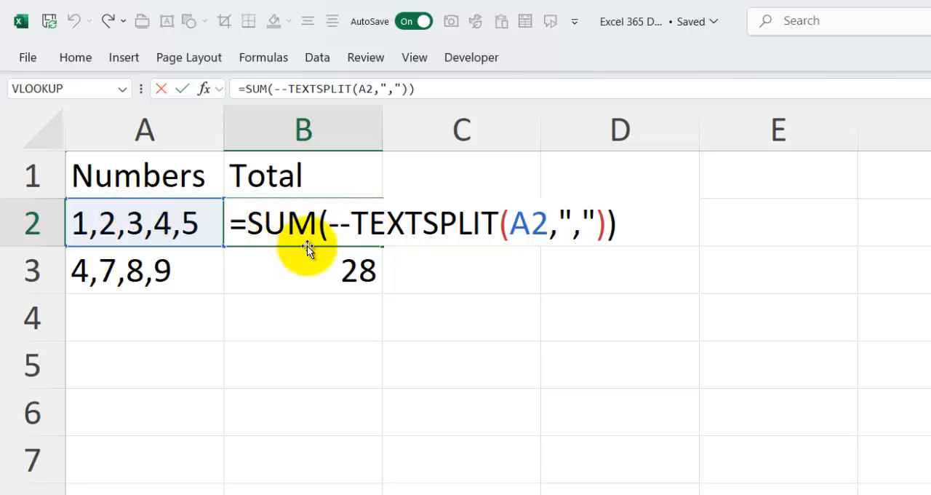
key(Return)
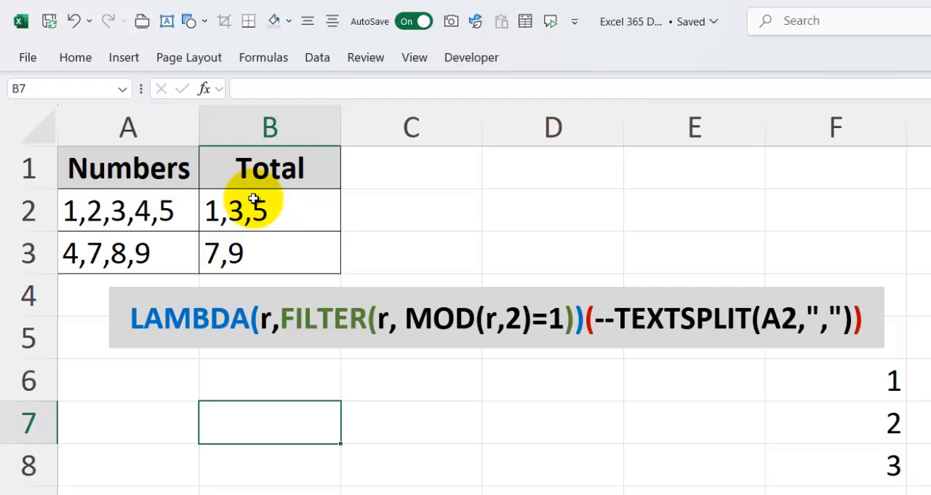
Examine the odd-number TEXTJOIN and LAMBDA formula in B2, previewing the result of its --TEXTSPLIT(A2,",") part
click(261, 210)
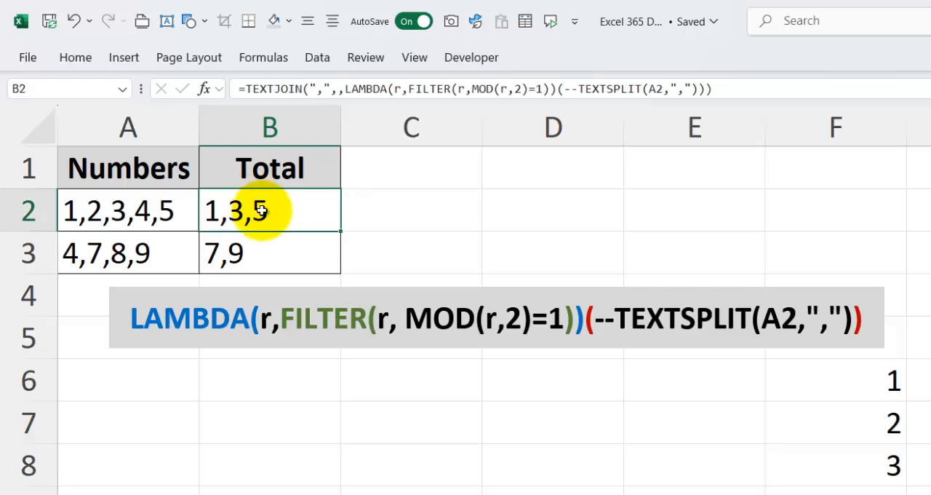
double_click(261, 210)
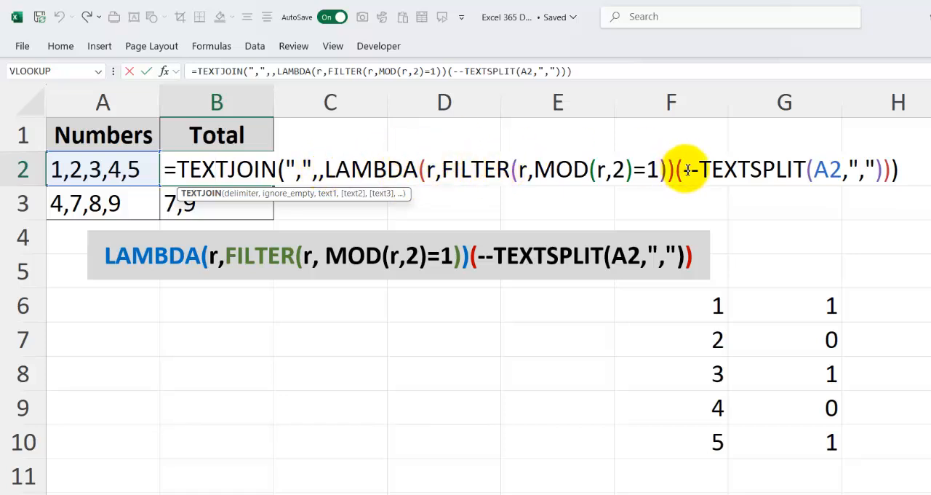
drag(687, 170, 887, 166)
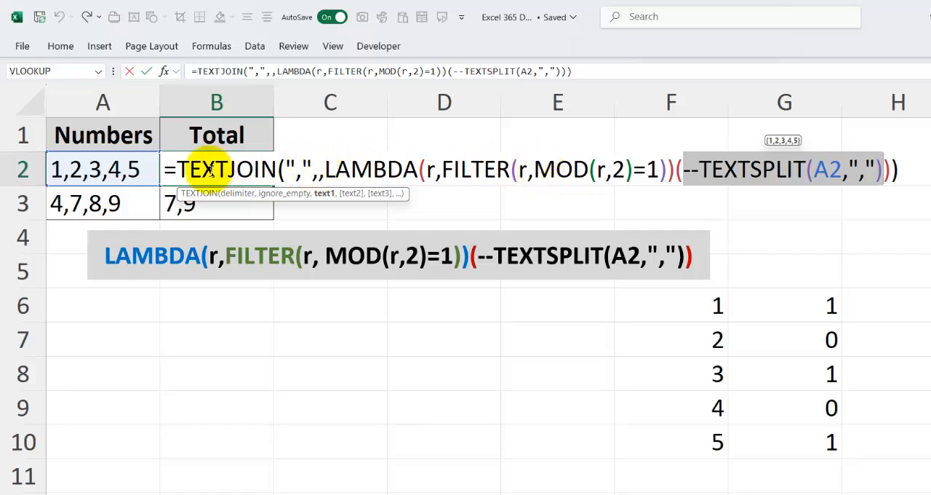
key(Escape)
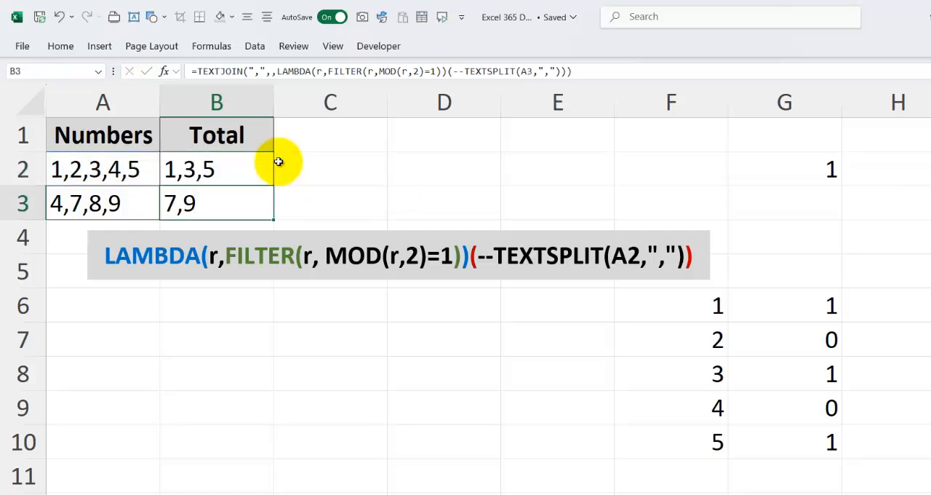
double_click(228, 171)
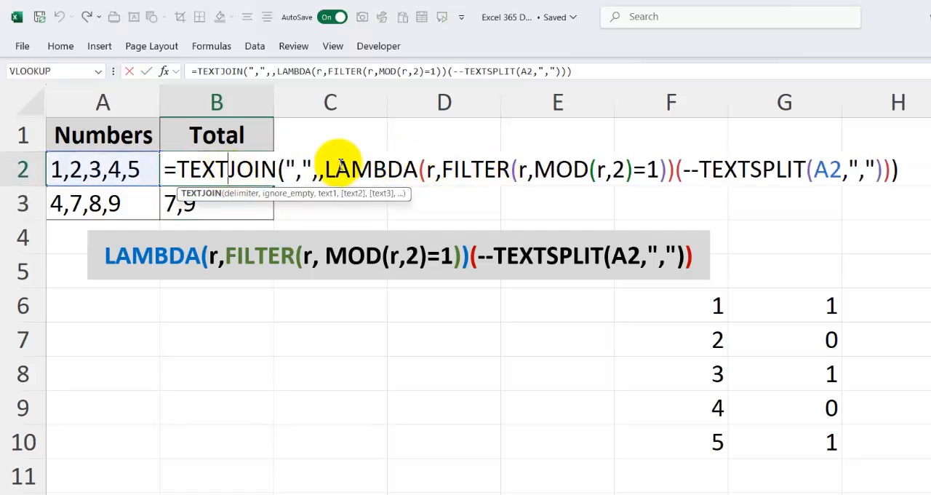
key(Escape)
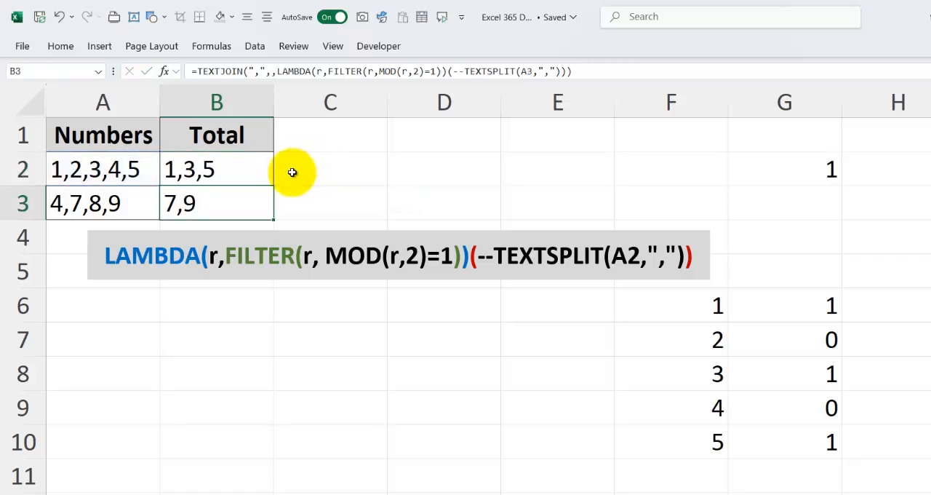
Switch to PowerPoint to review the LAMBDA syntax slide, and return to the Excel 365 Day 2 workbook
key(alt+Tab)
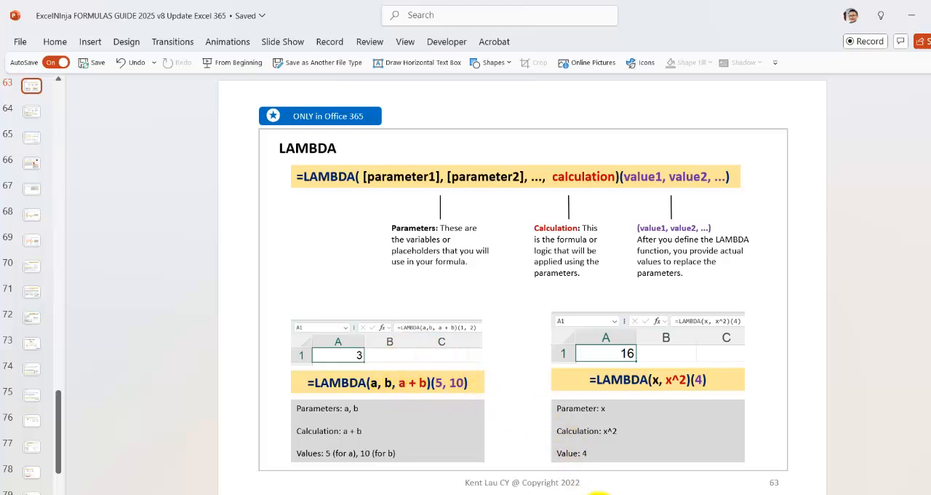
click(621, 494)
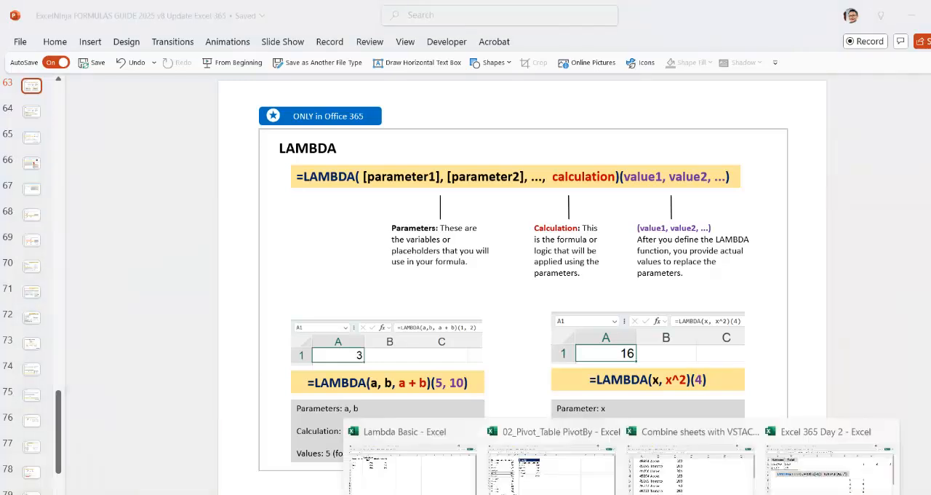
click(779, 468)
Open B2's formula and highlight the --TEXTSPLIT(A2,",") value and the LAMBDA parameter r that receives it
double_click(179, 153)
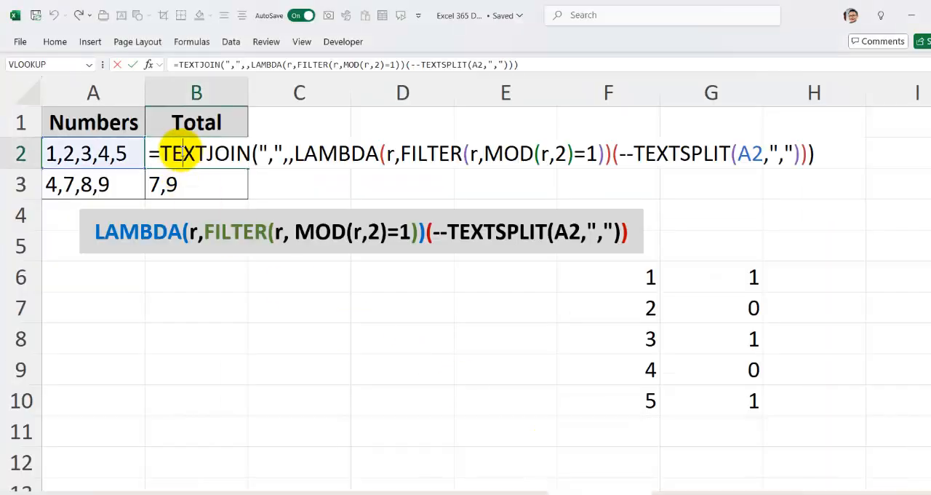
drag(619, 154, 792, 154)
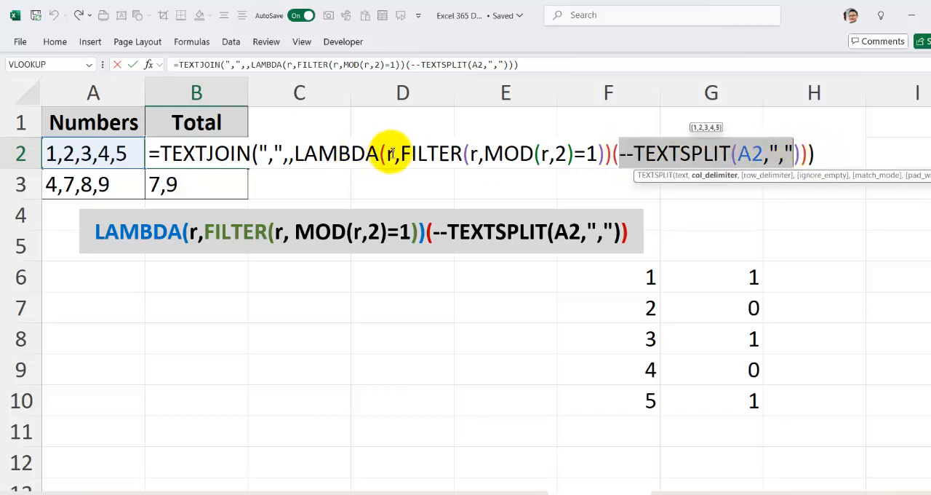
double_click(388, 155)
drag(620, 154, 797, 154)
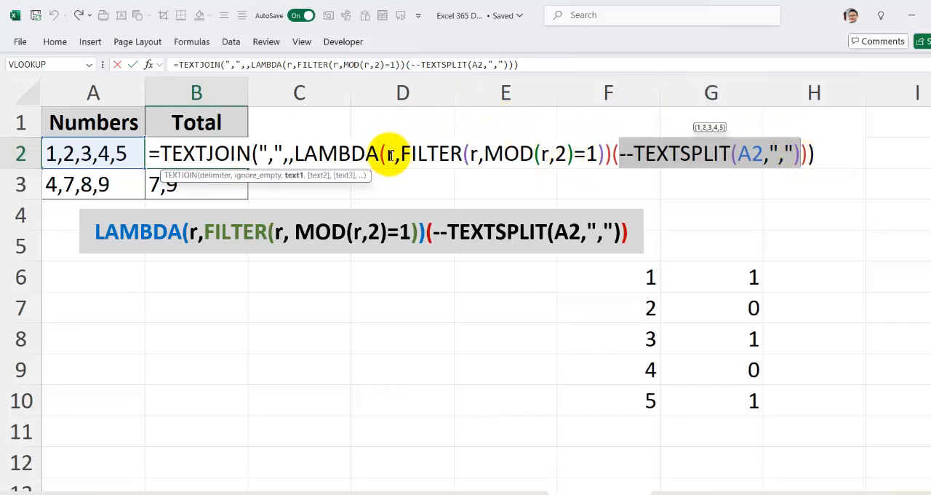
Rename the LAMBDA parameter r to a throughout B2's formula, including inside FILTER and MOD
click(390, 154)
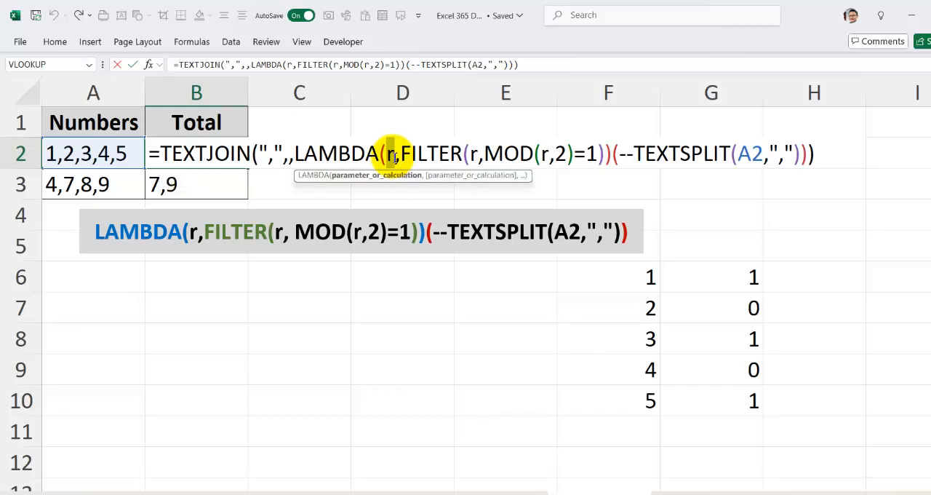
text(a)
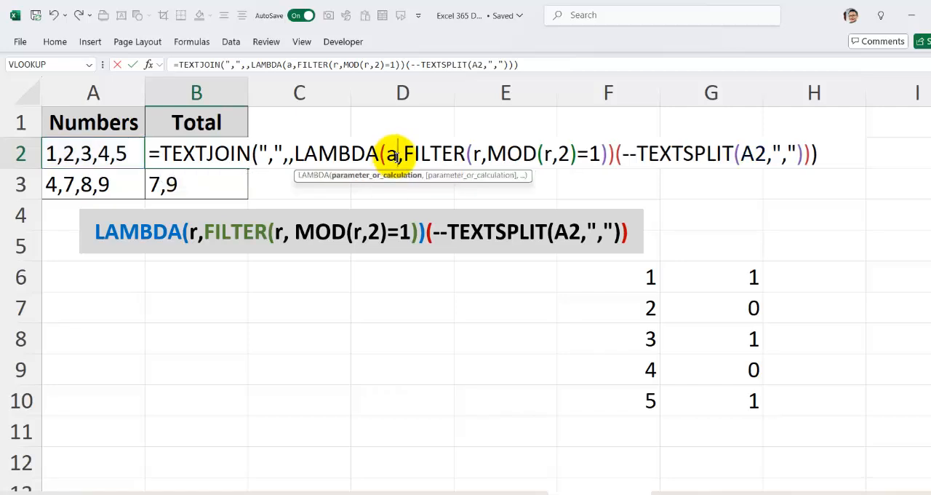
double_click(478, 154)
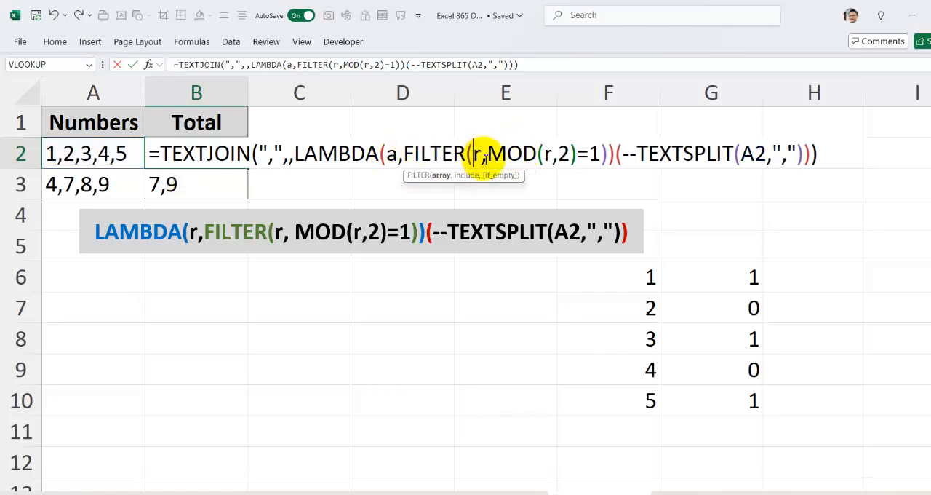
text(a)
double_click(553, 155)
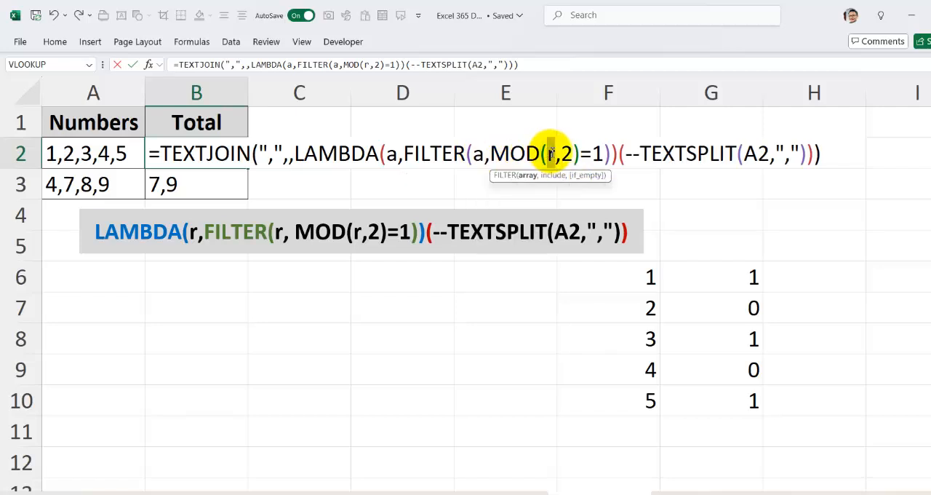
text(a)
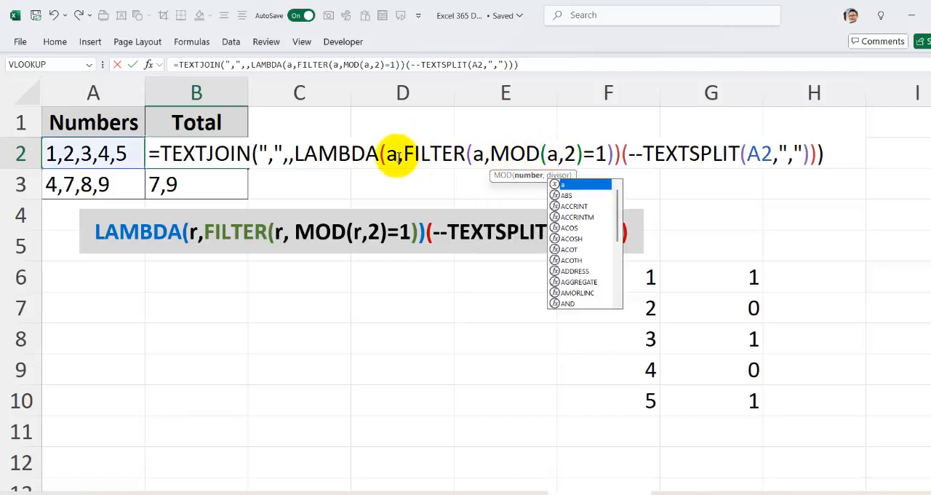
key(Return)
Examine B2's formula piece by piece: the --TEXTSPLIT value, the FILTER calculation, its array a and the MOD(a,2)=1 condition
click(243, 139)
double_click(262, 151)
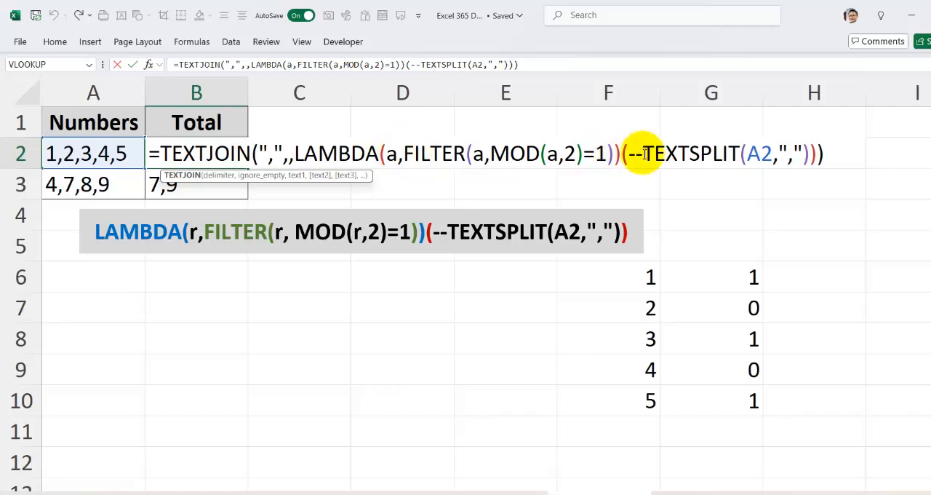
drag(628, 154, 807, 155)
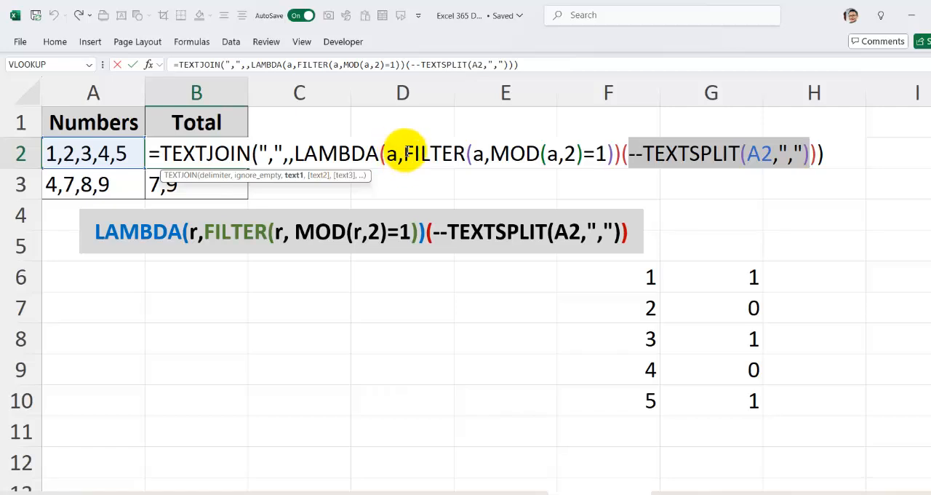
drag(405, 153, 606, 153)
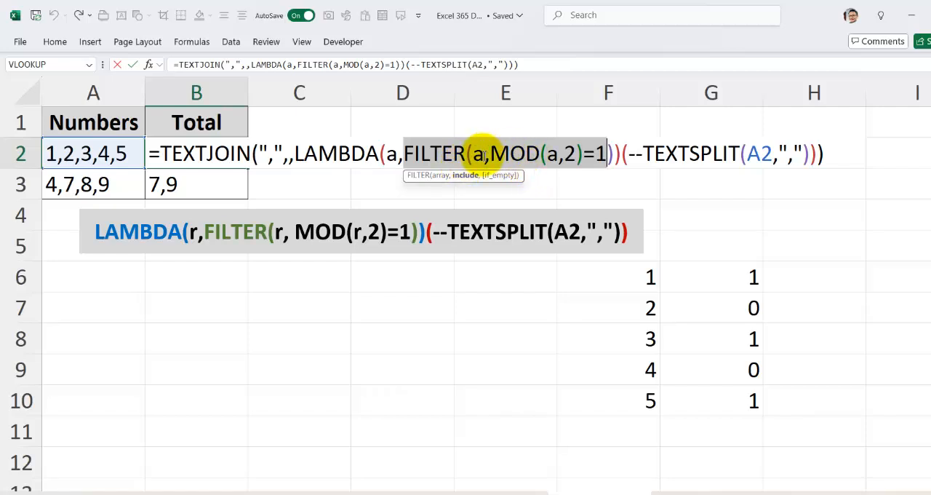
click(486, 157)
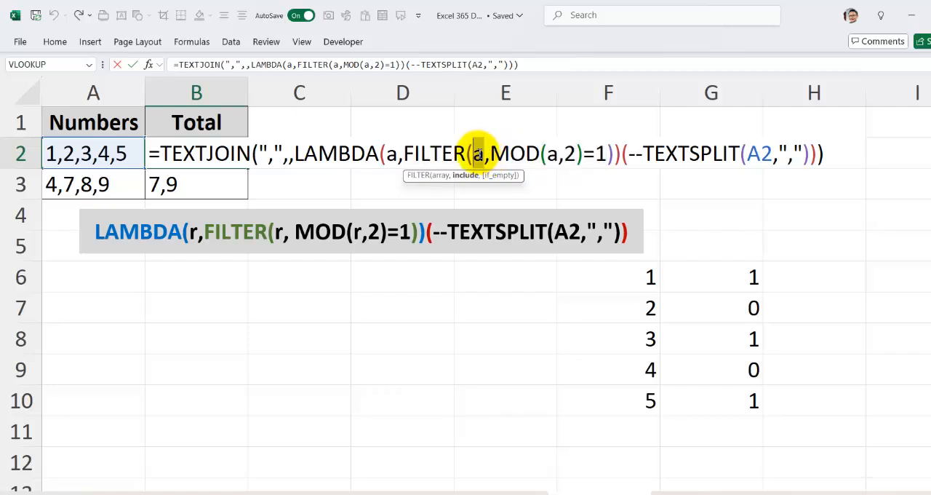
drag(478, 153, 608, 153)
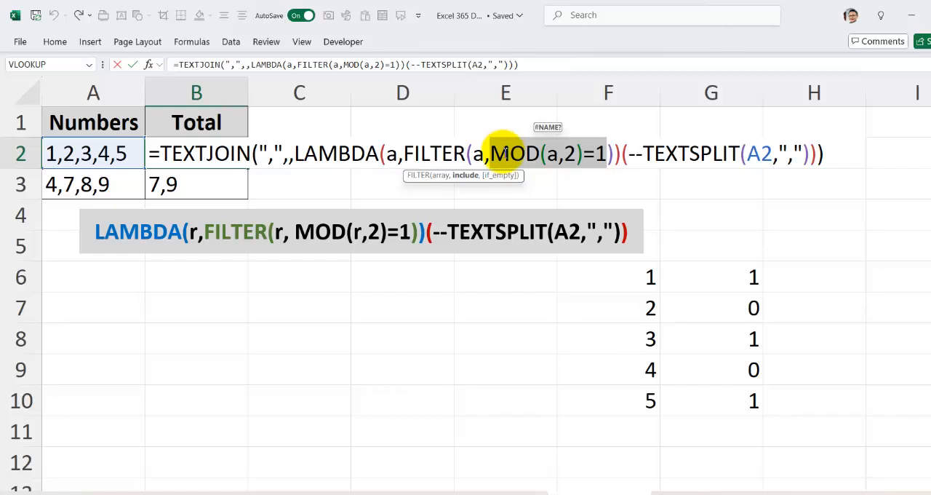
key(Escape)
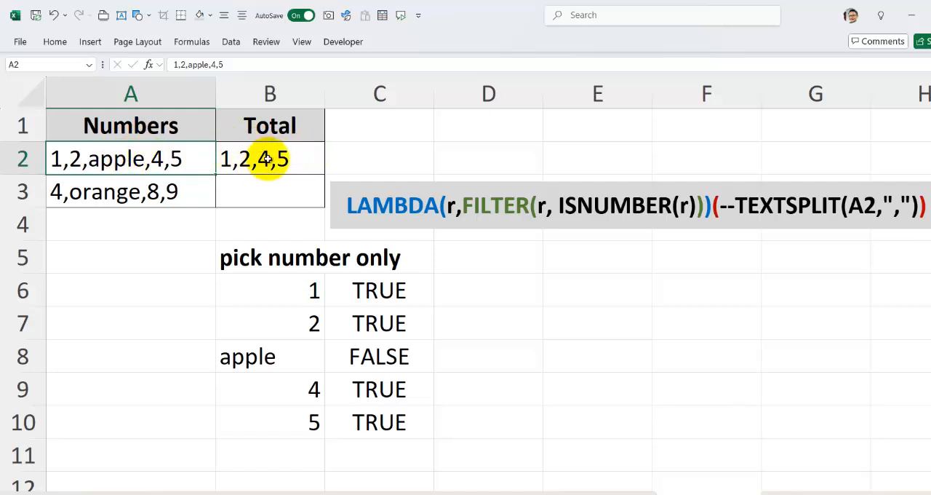
Examine B2's TEXTJOIN formula piece by piece: the --TEXTSPLIT(A2,",") value, its double minus and the ISNUMBER(r) condition
double_click(267, 158)
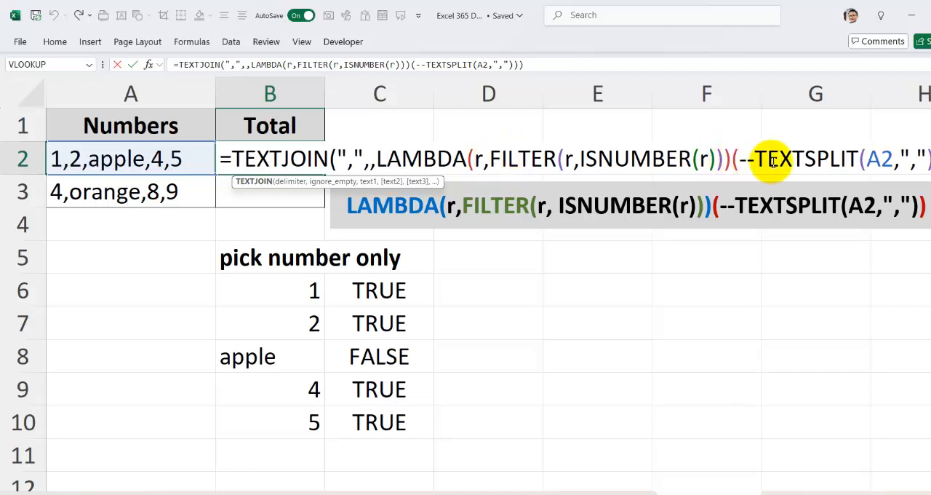
drag(739, 157, 928, 165)
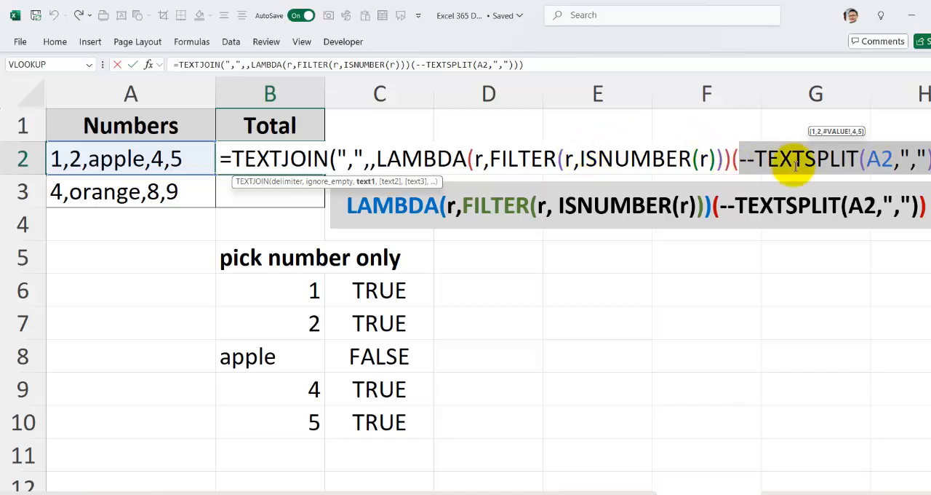
click(753, 160)
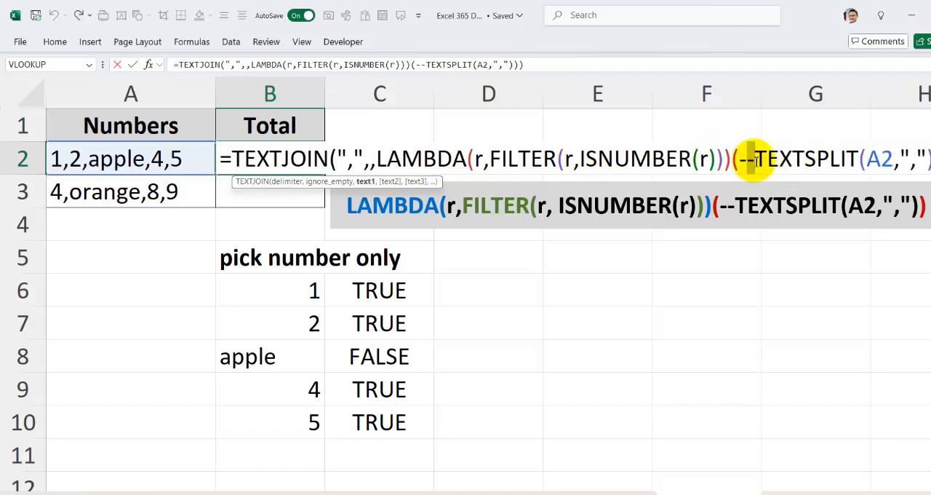
drag(580, 160, 716, 160)
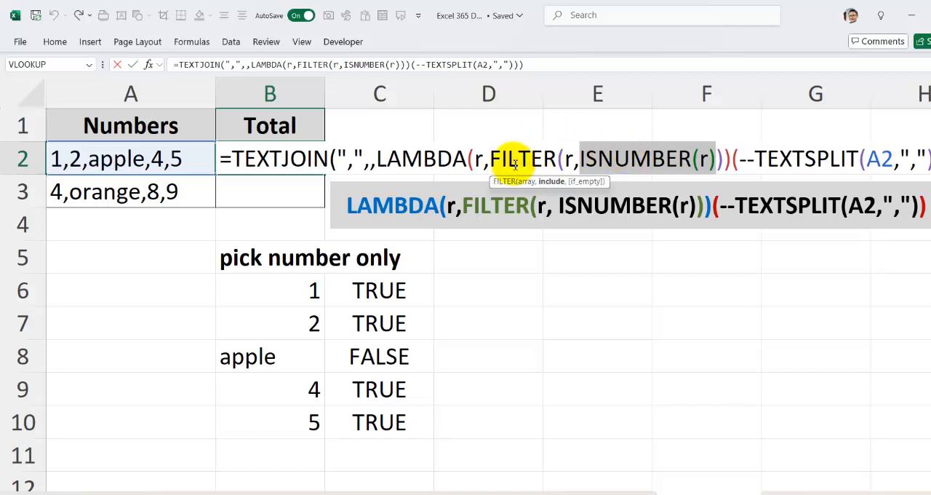
key(Return)
click(297, 153)
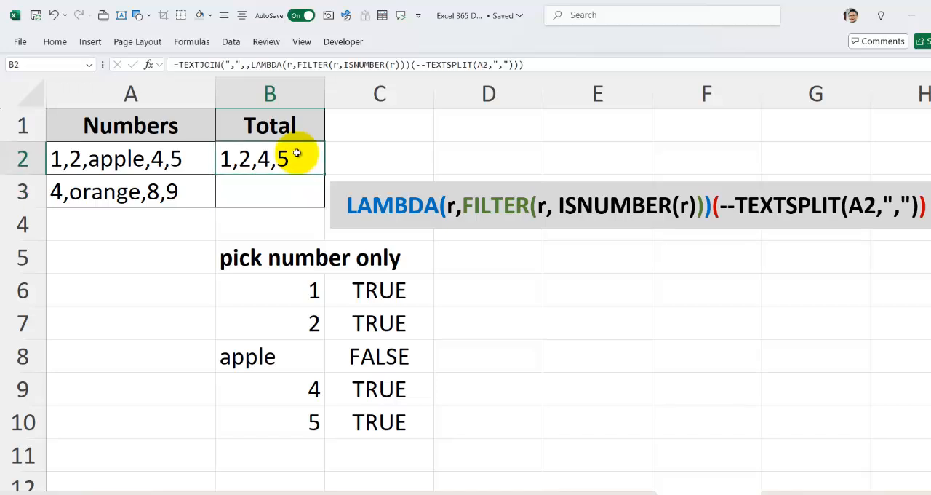
Inspect the ISNUMBER formula in C6 that tests the value in B6, leaving it as it is
click(398, 286)
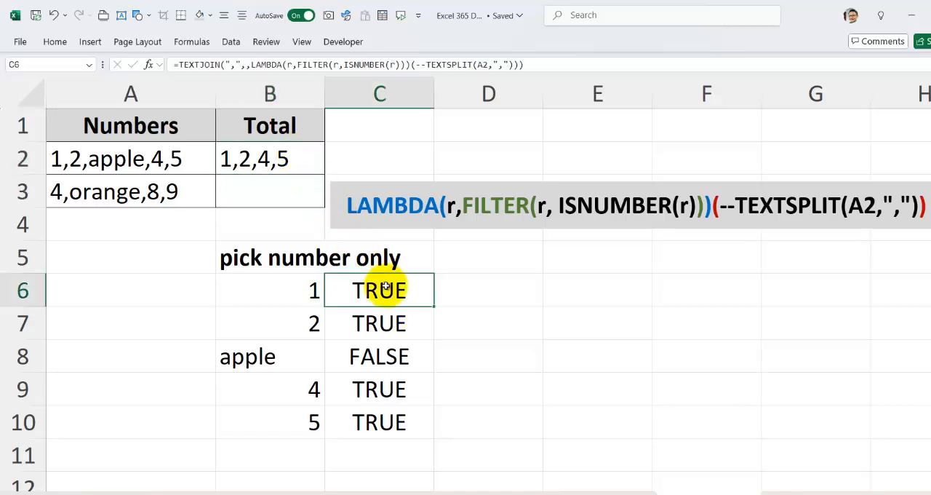
double_click(391, 289)
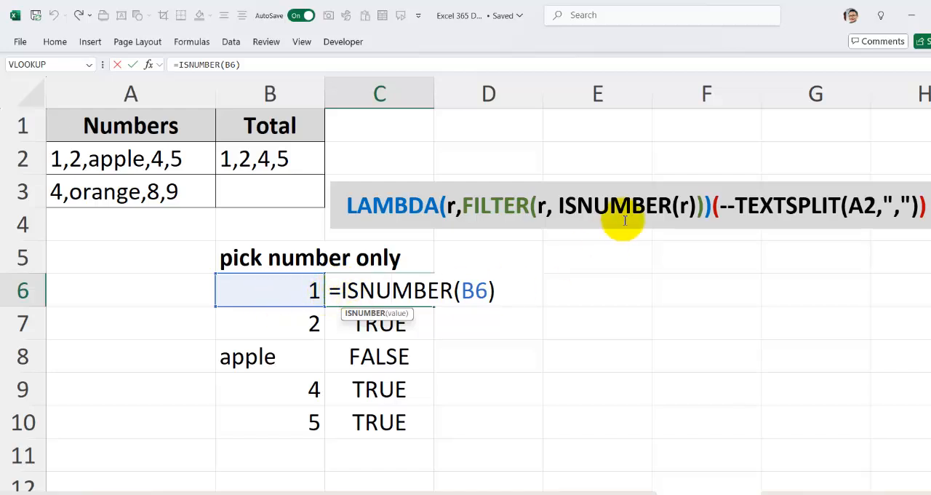
key(Return)
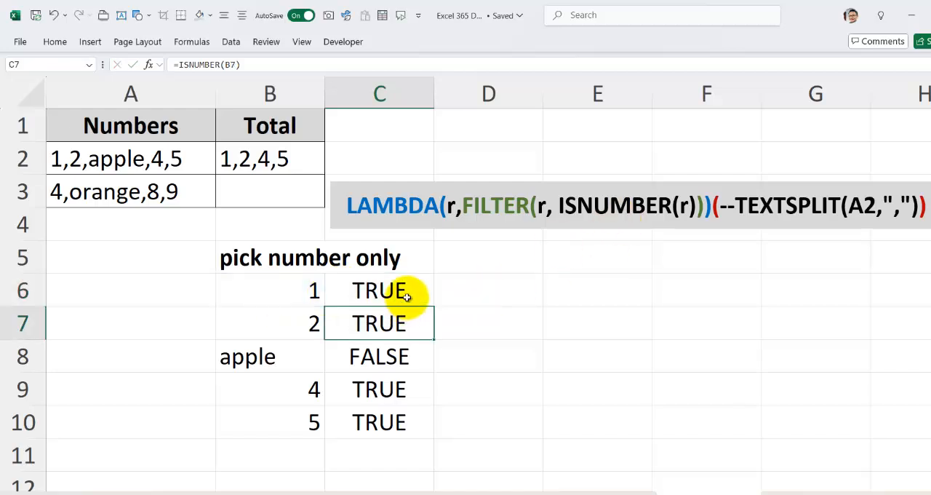
click(411, 295)
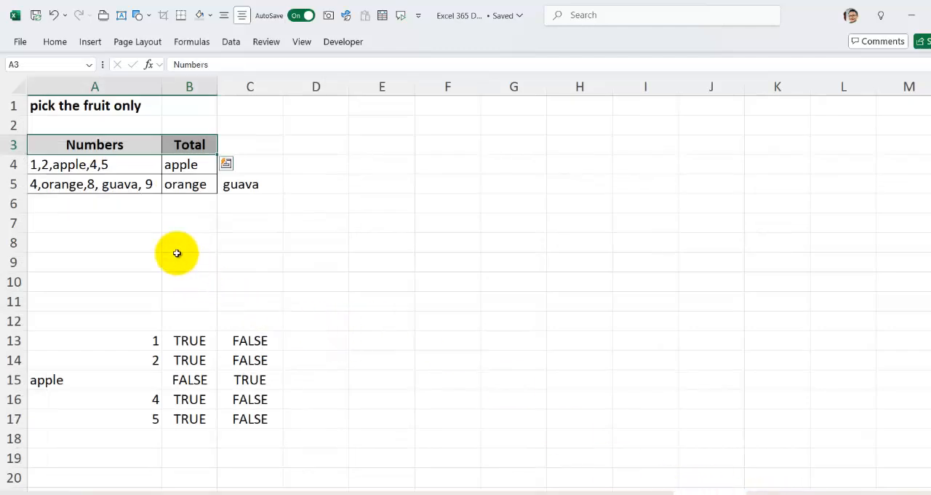
Compare B2's number-only formula with the LAMBDA formula in B4 on the "pick the fruit only" sheet
click(178, 258)
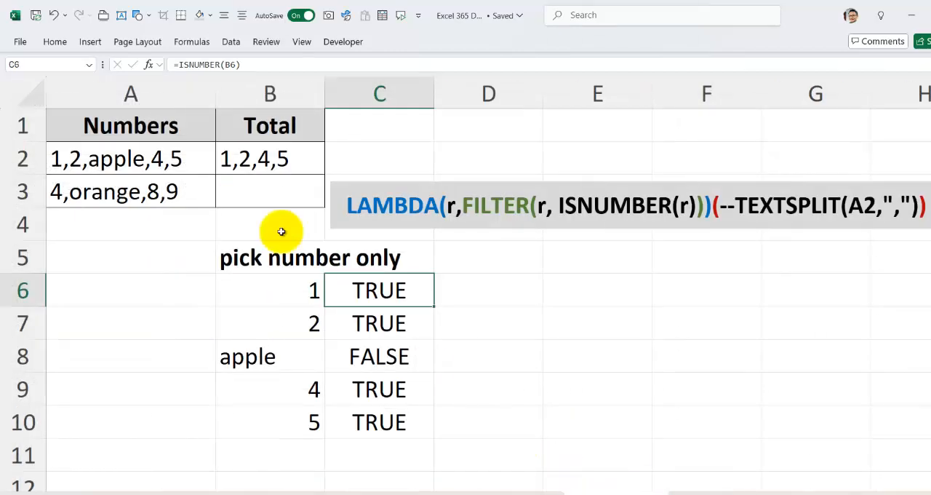
click(265, 160)
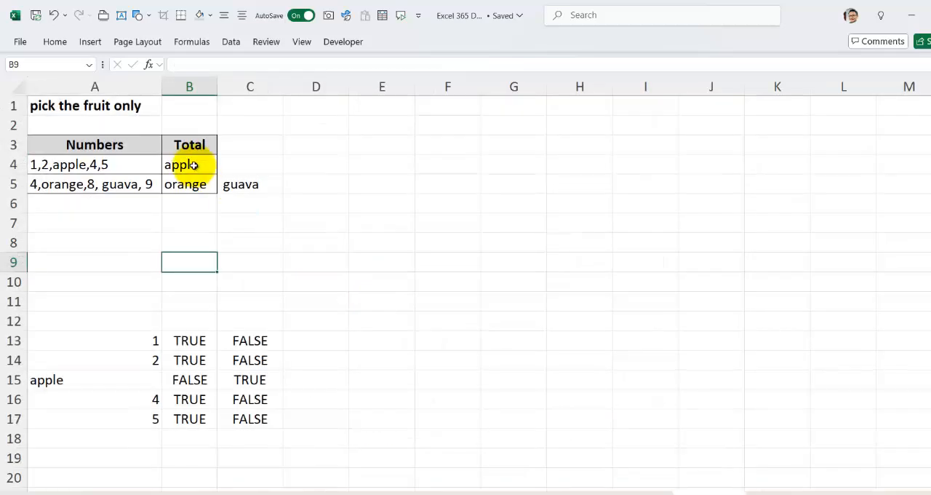
click(193, 165)
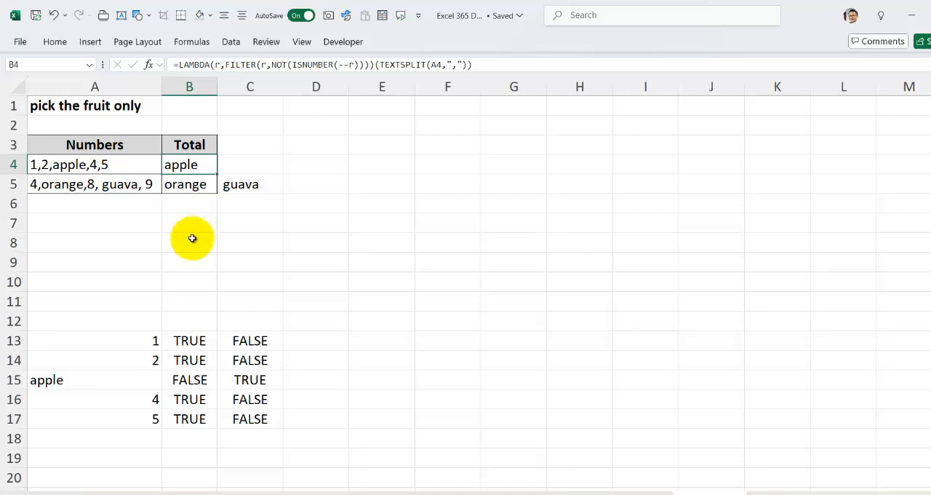
ctrl+scroll(192, 237, up, 4)
scroll(192, 236, up, 1)
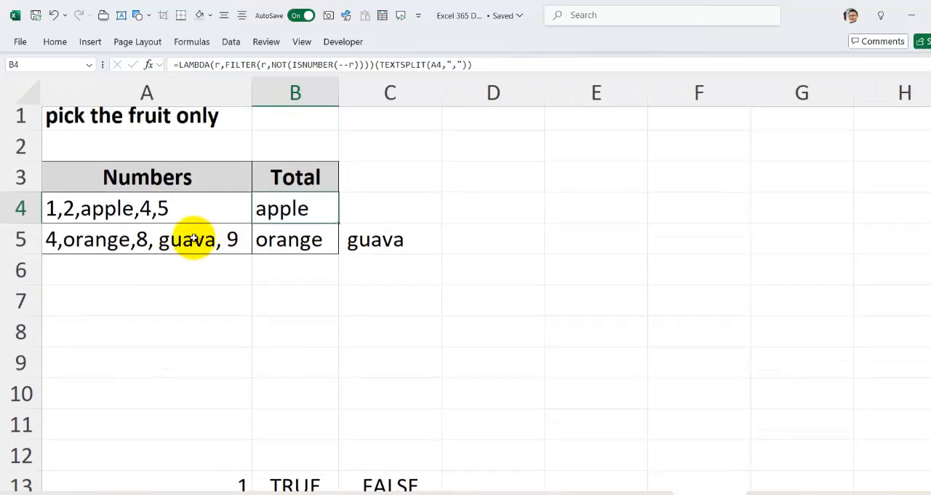
double_click(279, 213)
click(374, 213)
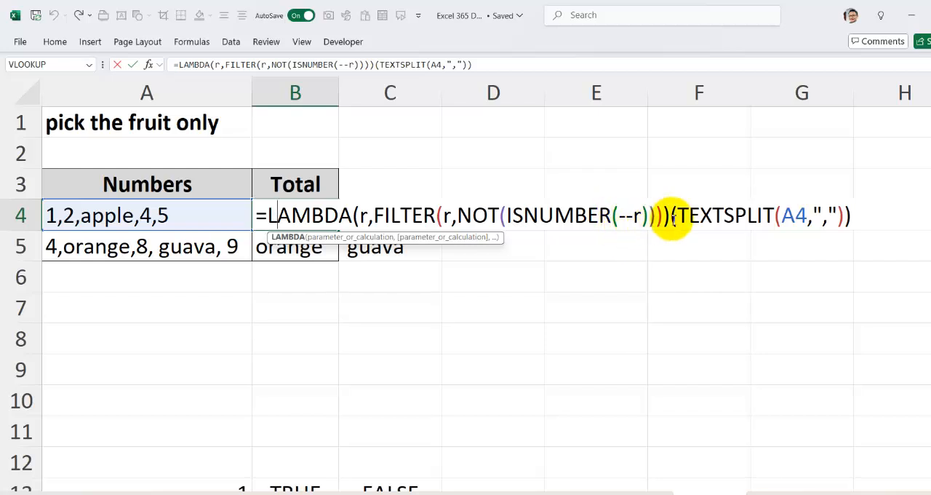
click(679, 217)
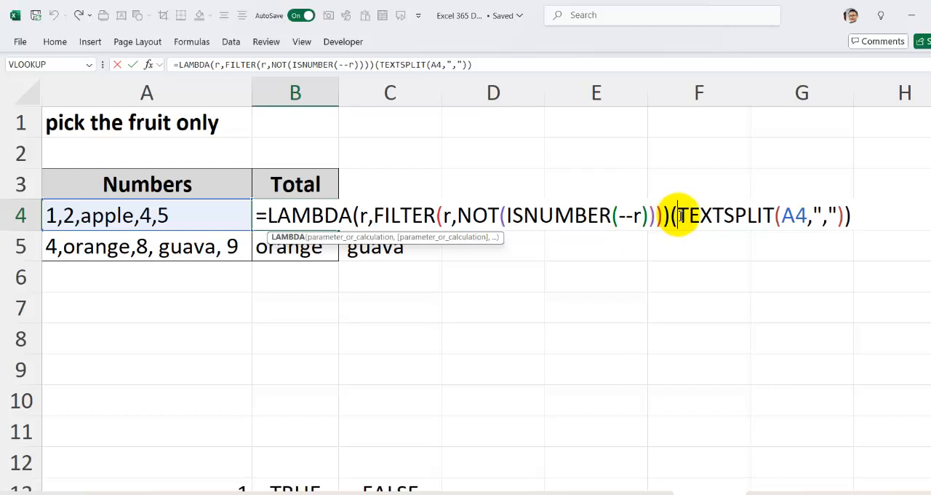
Move the double minus in B4's formula from r inside ISNUMBER to the front of TEXTSPLIT(A4,",")
click(617, 215)
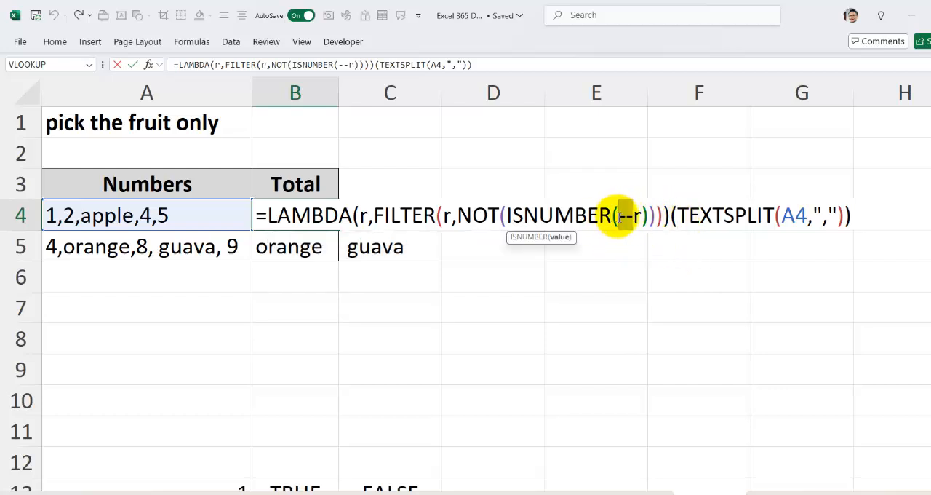
key(Delete)
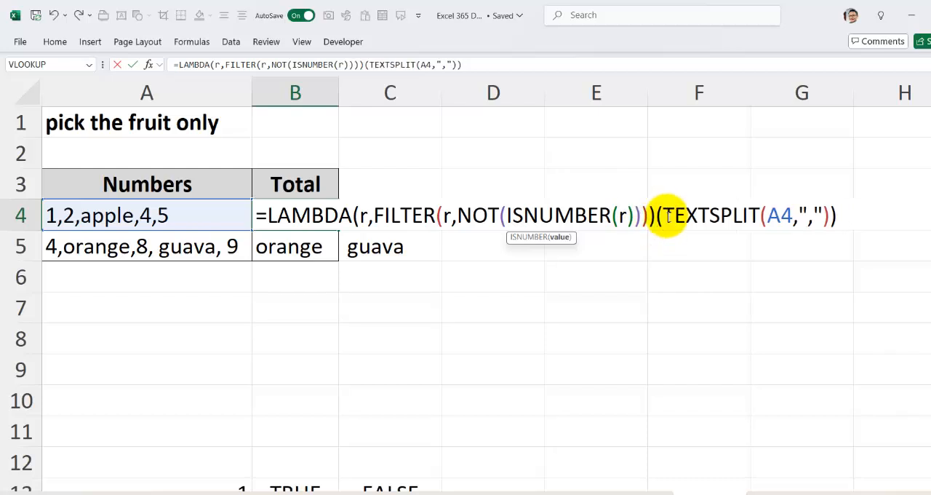
click(663, 215)
text(--)
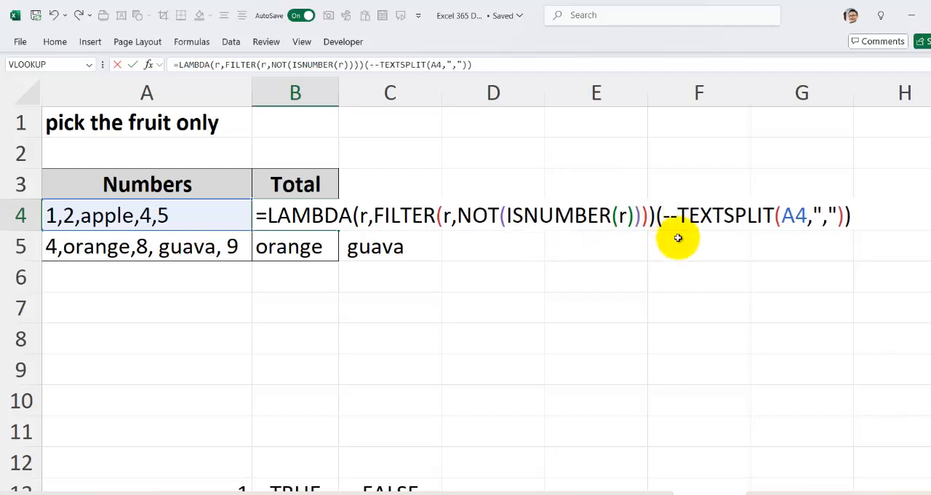
key(Return)
Widen column B and copy B4's formula down to B5
click(297, 216)
drag(339, 92, 389, 98)
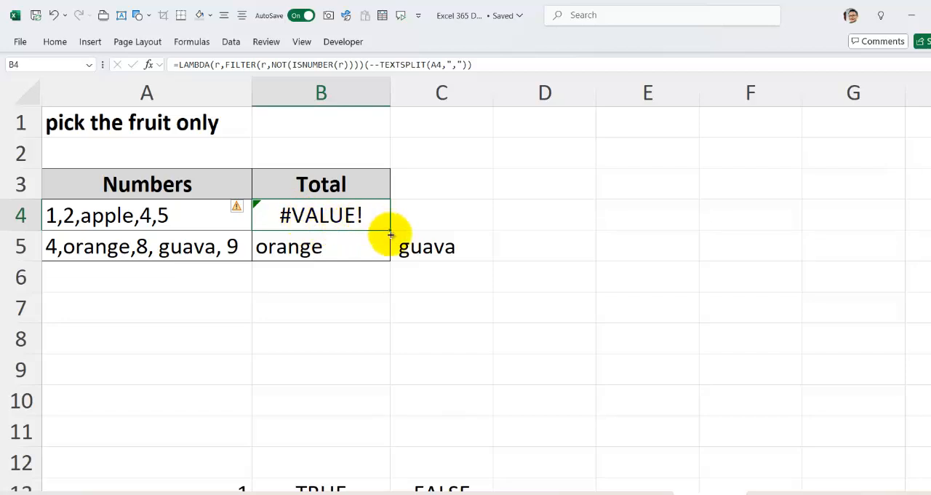
drag(391, 234, 367, 247)
Open B4's formula and evaluate its --TEXTSPLIT(A4,",") argument to see what the double minus does to each item
click(334, 211)
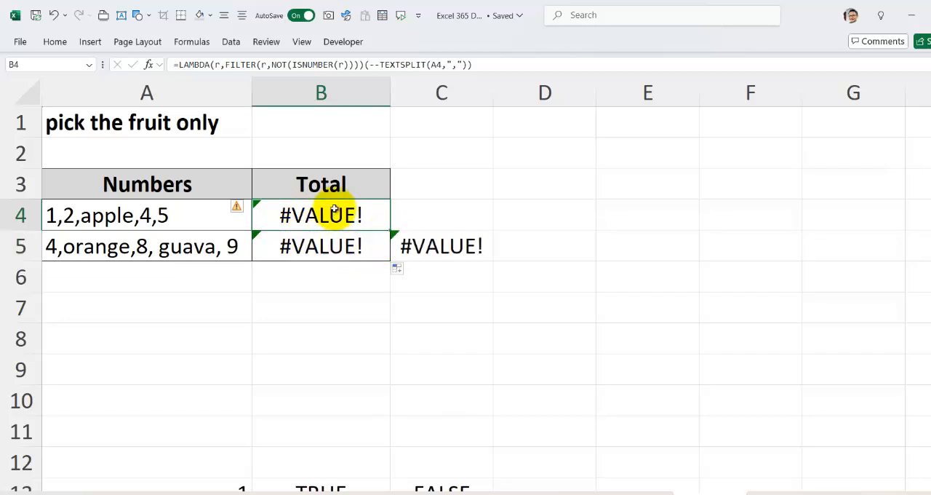
double_click(333, 210)
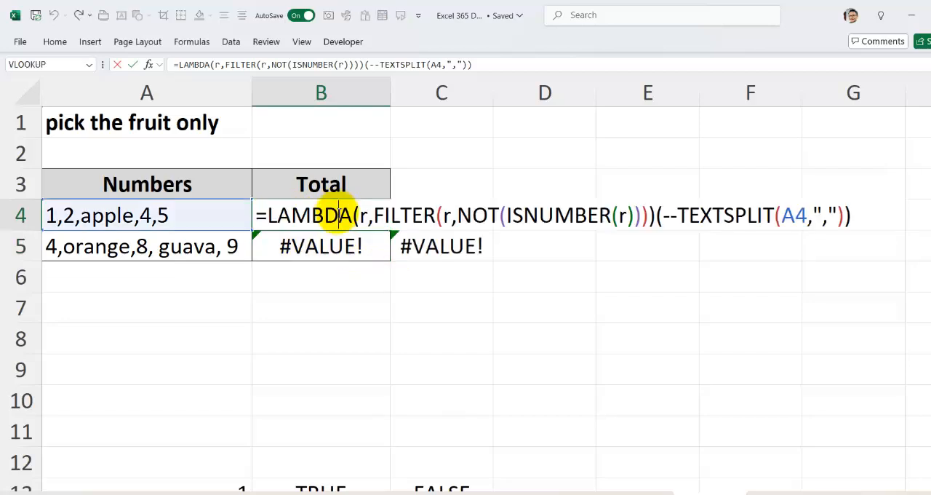
click(661, 213)
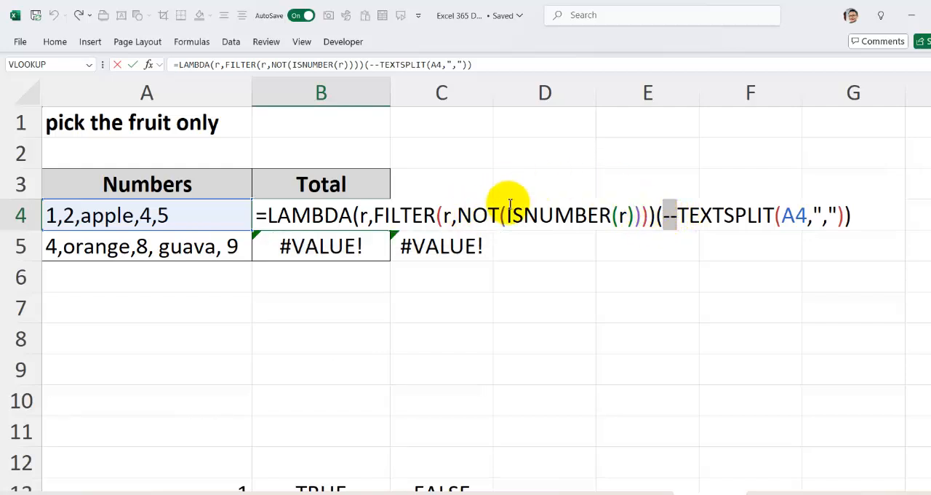
drag(665, 214, 844, 214)
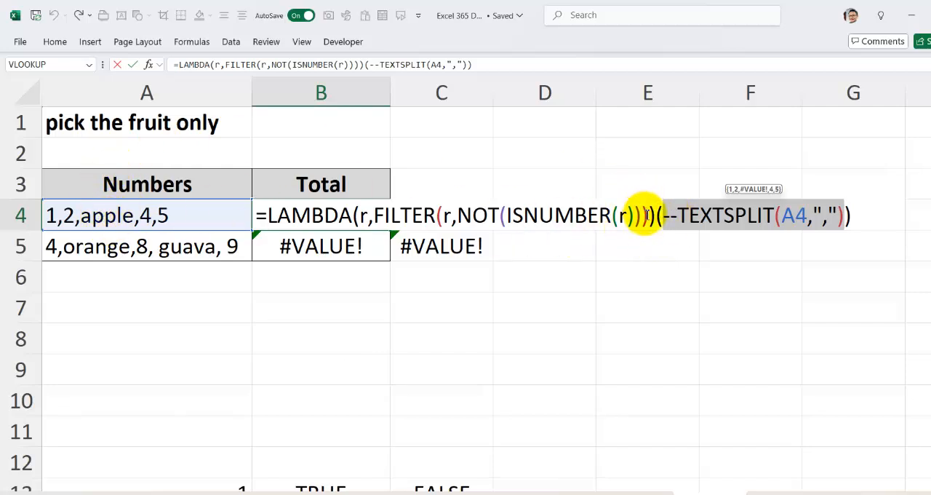
Move the double minus in B4's formula from TEXTSPLIT back to r inside ISNUMBER, and recheck the formula
click(668, 215)
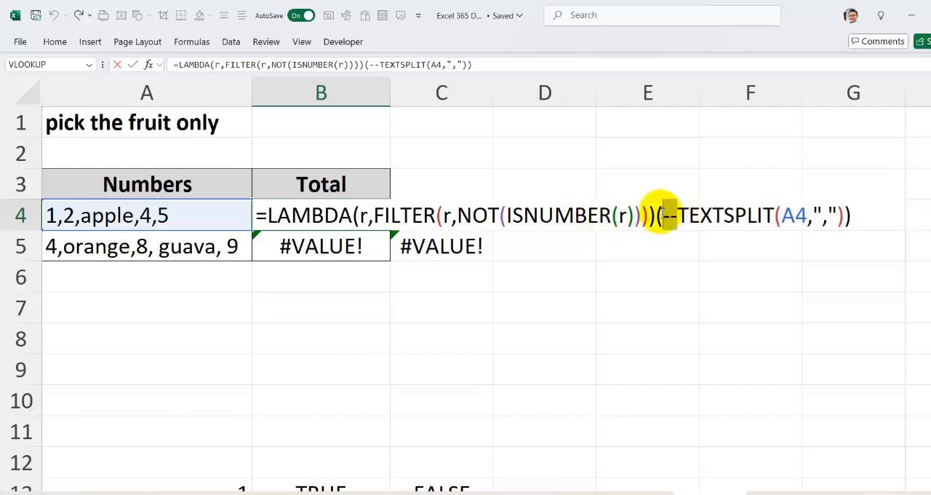
key(Delete)
click(619, 214)
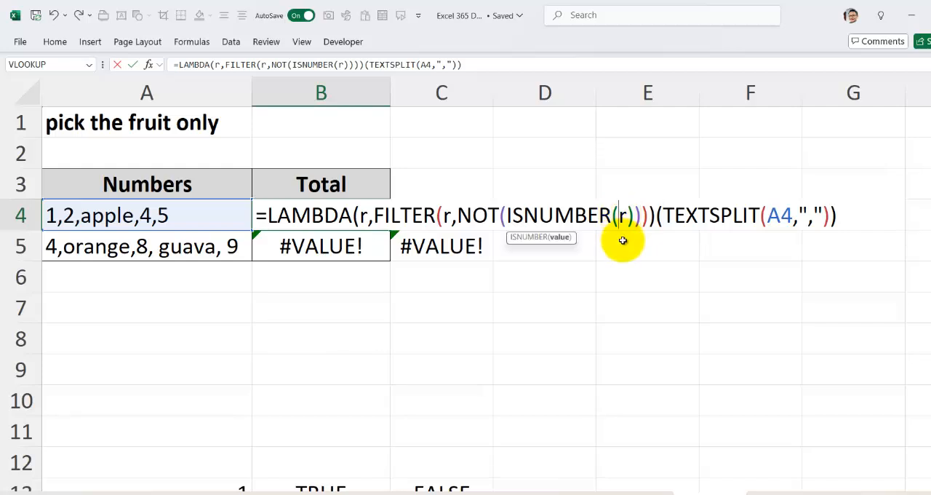
text(--)
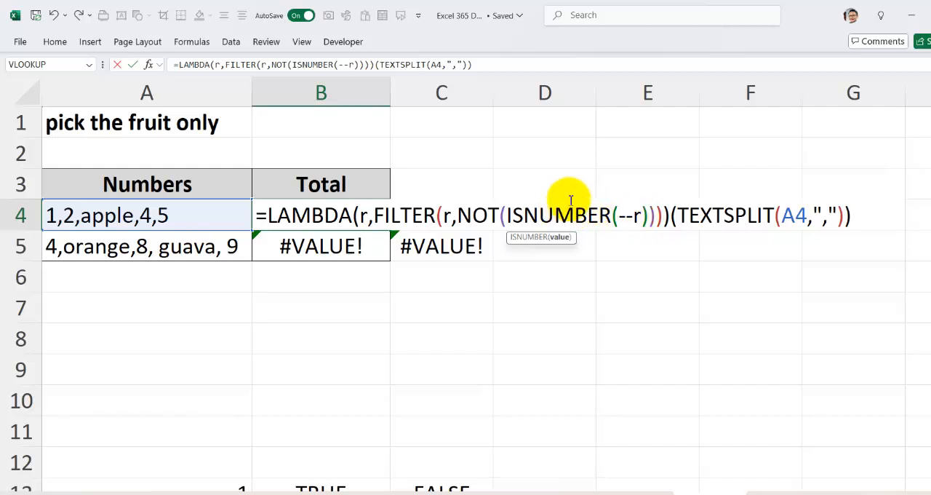
key(Return)
click(307, 209)
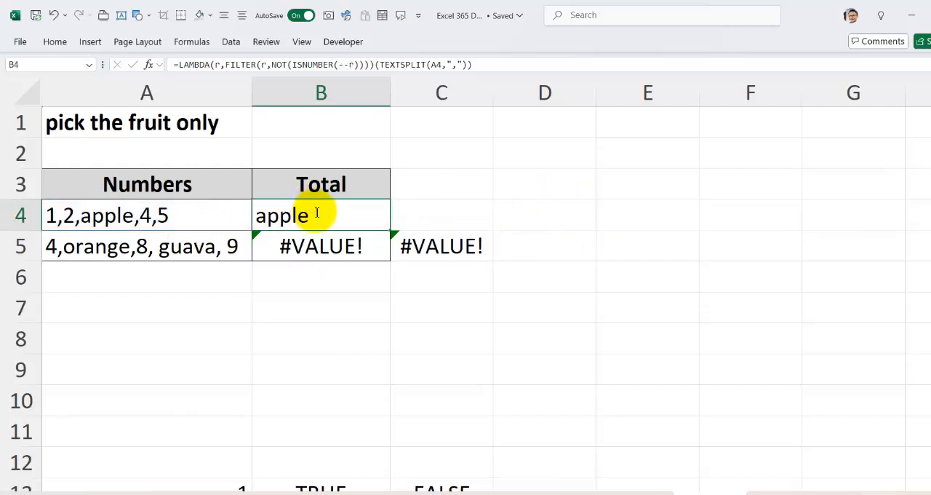
double_click(317, 213)
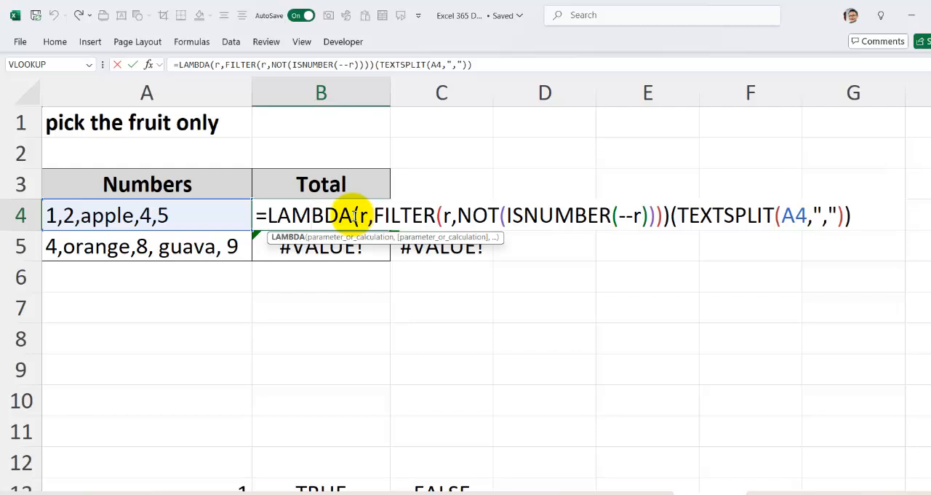
key(Return)
Switch to the Word notes on the double minus and remove the bold formatting from the first three lines
key(alt+Tab)
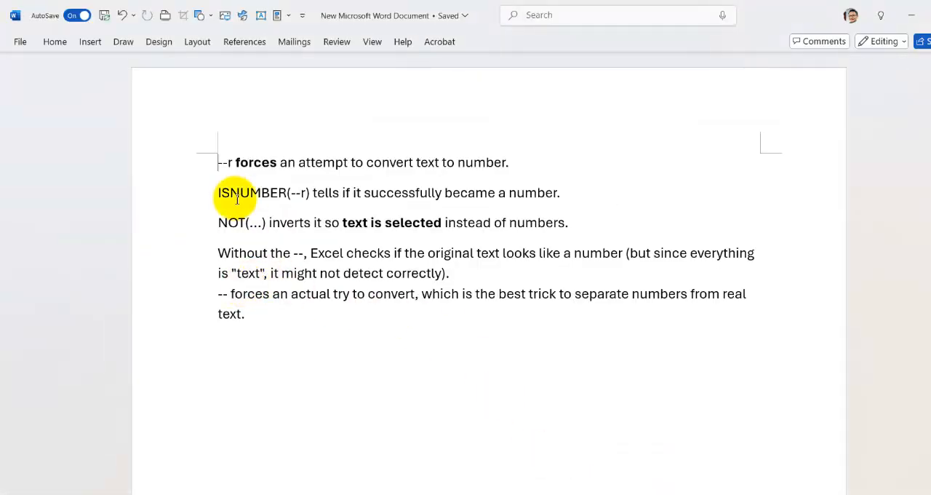
drag(193, 156, 182, 223)
key(ctrl+b)
key(ctrl+b)
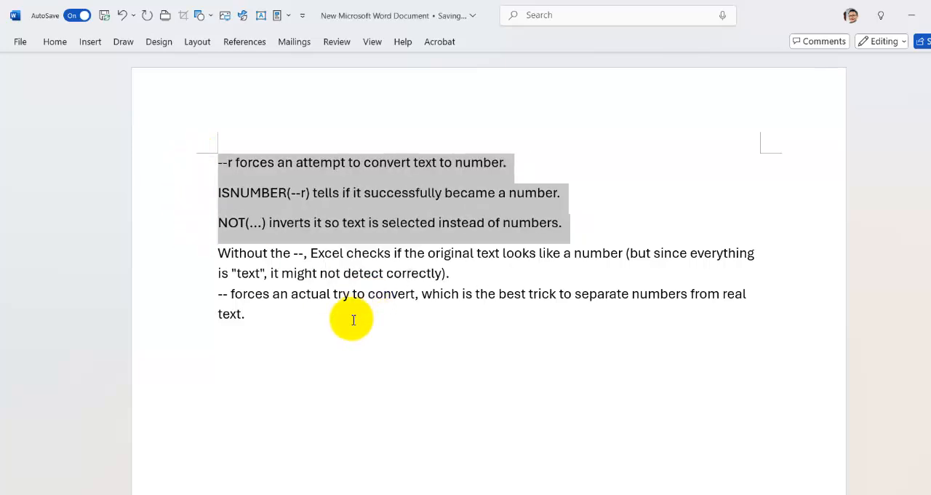
click(351, 324)
scroll(350, 325, up, 4)
click(164, 123)
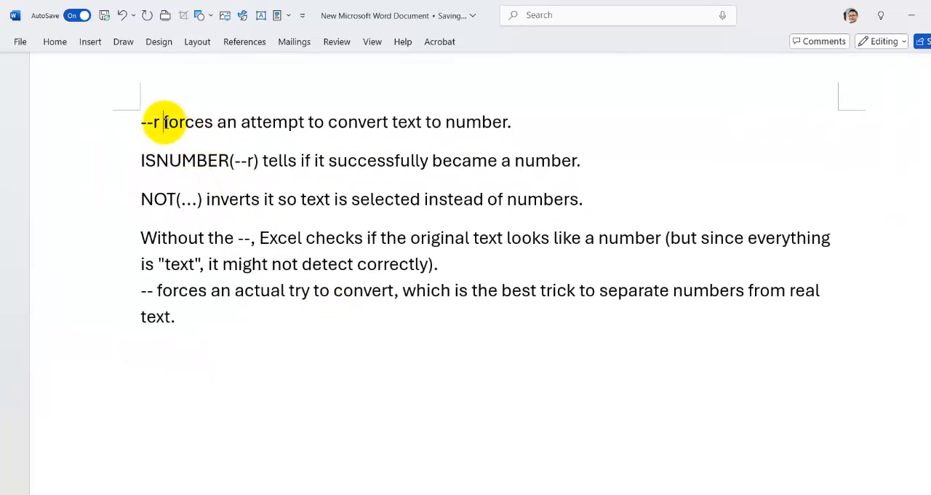
key(BackSpace)
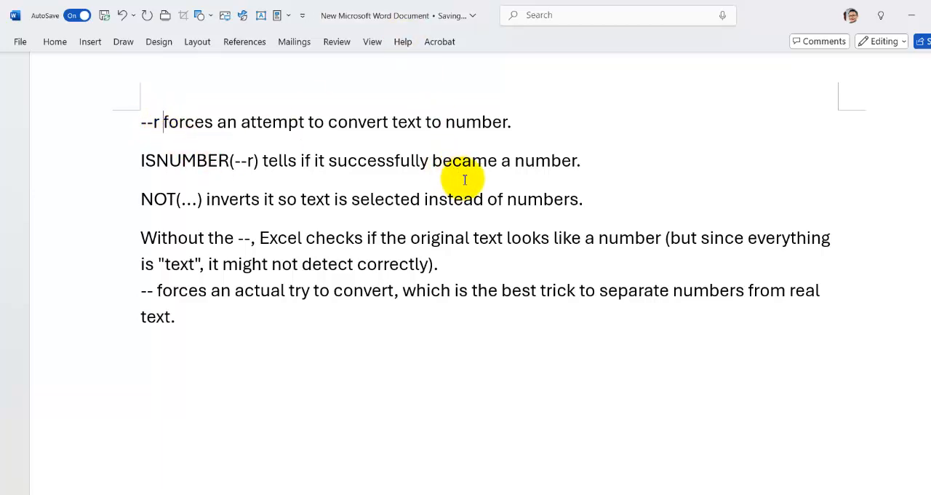
Snap the Word notes to half the screen and return to cell A4 in the Excel 365 Day 2 workbook
key(super+Right)
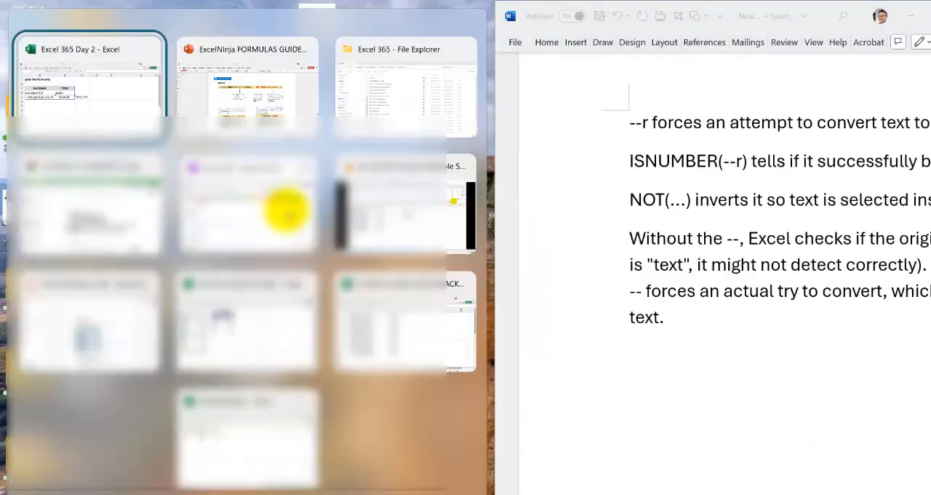
click(127, 116)
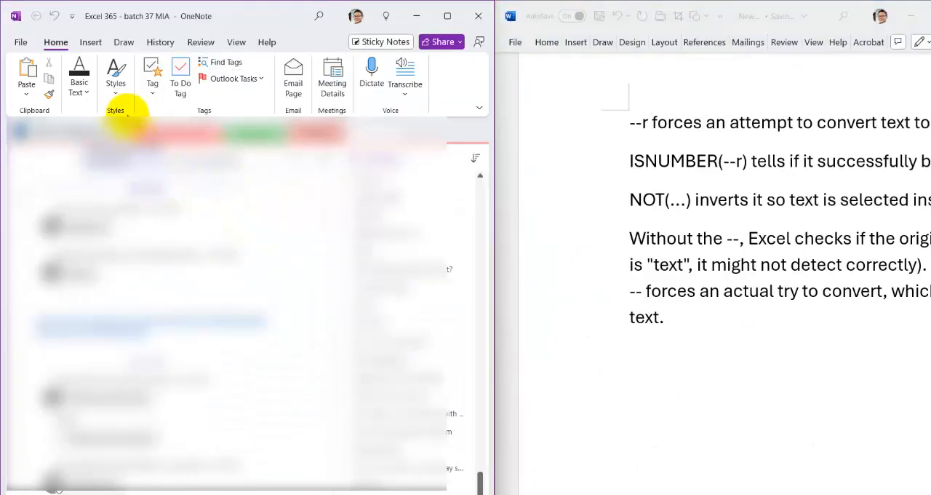
click(417, 15)
click(204, 214)
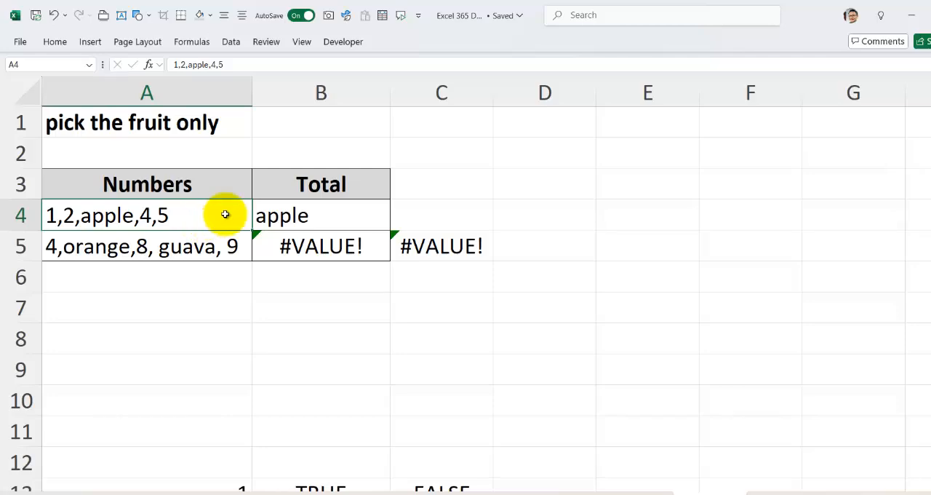
Snap the Excel workbook side by side with the Word notes and zoom the notes out to read the double-minus explanation
click(319, 214)
key(super+Left)
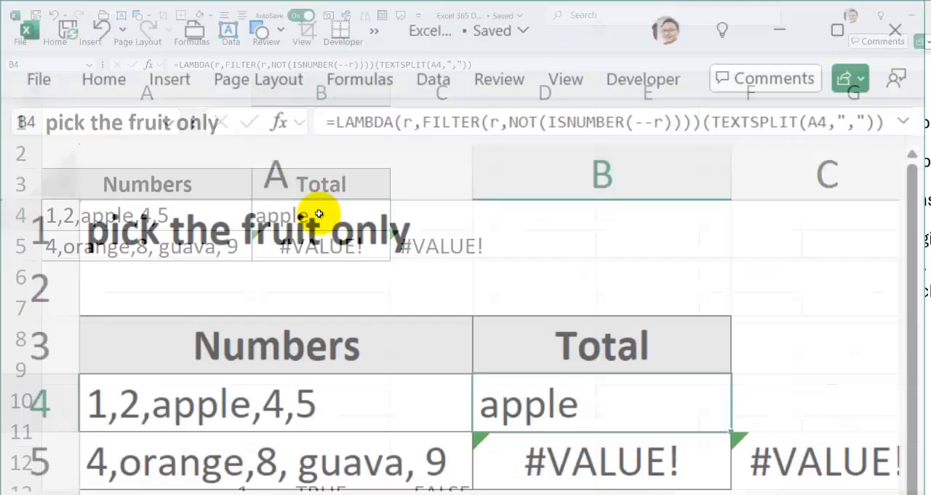
click(302, 286)
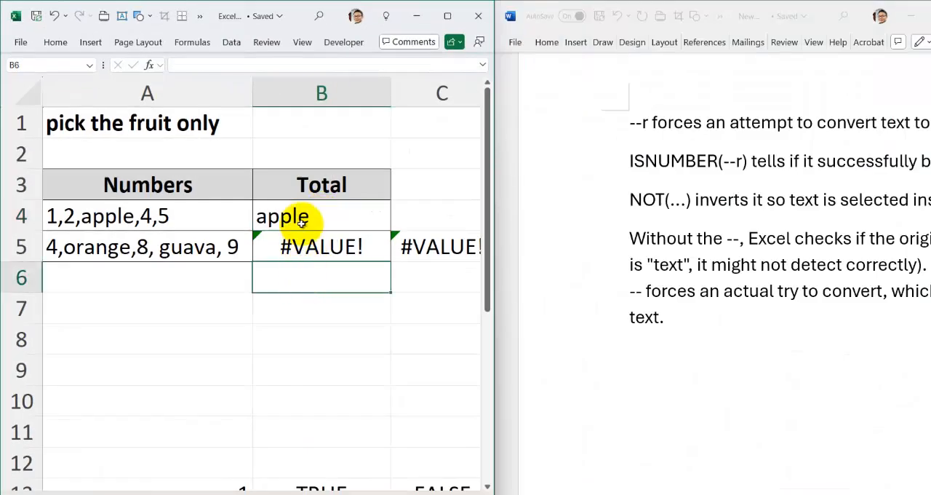
click(302, 192)
click(733, 203)
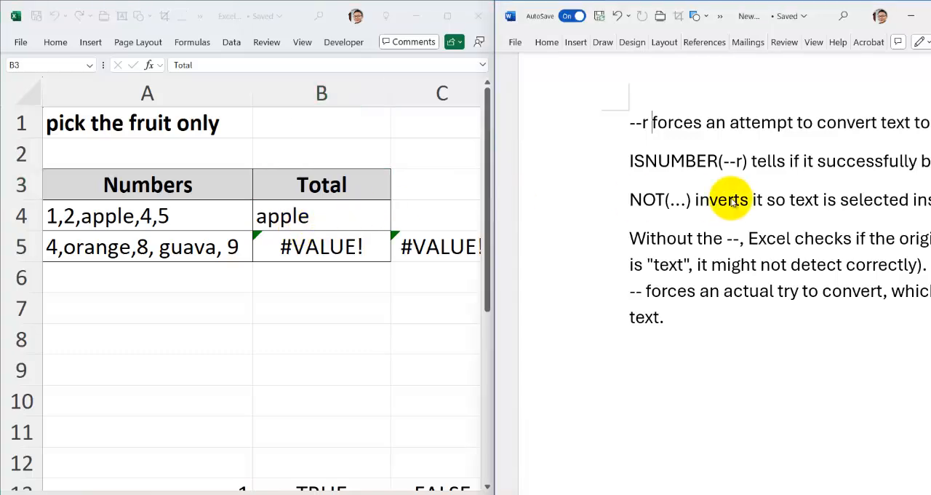
ctrl+scroll(733, 199, down, 5)
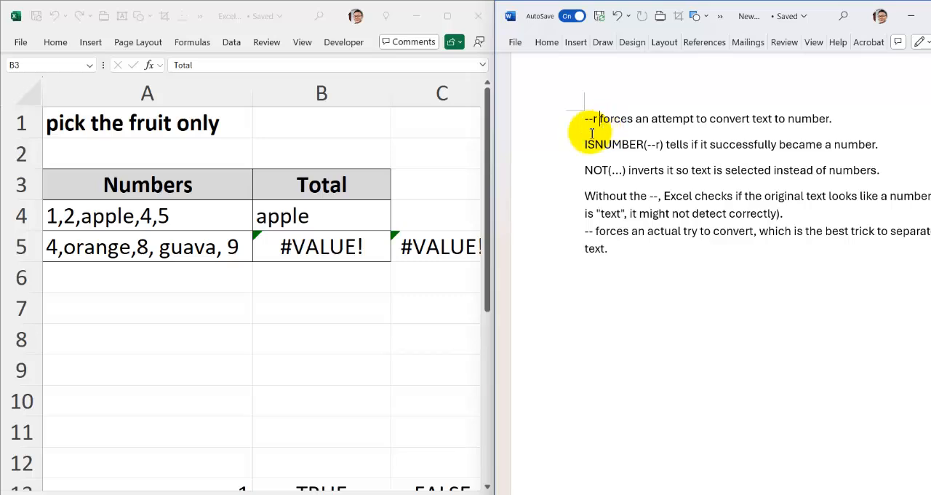
Remove the double minus before r inside ISNUMBER in B4's formula, and check the result and formula with the Excel window maximized
click(300, 213)
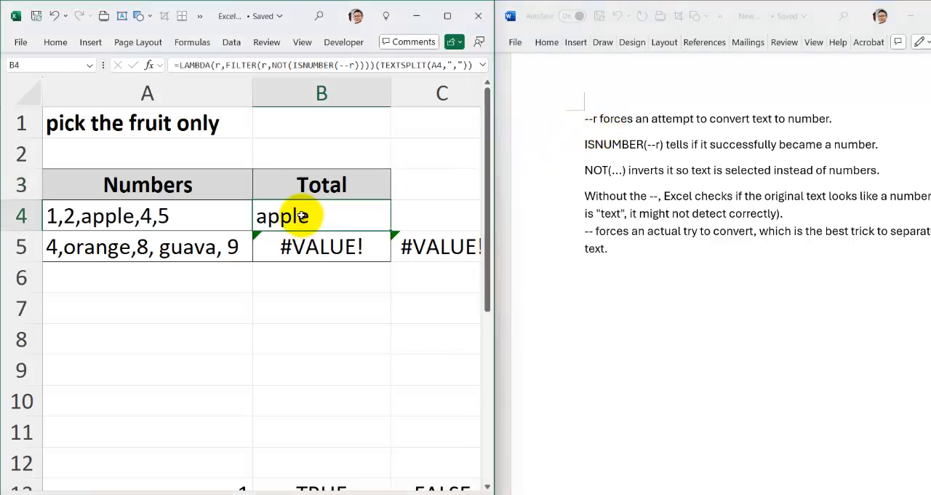
double_click(302, 216)
drag(417, 247, 440, 248)
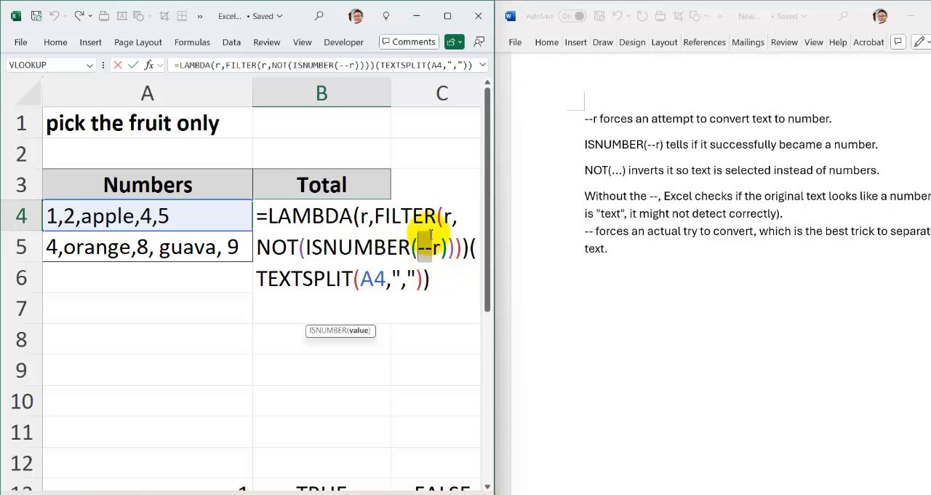
key(BackSpace)
key(ctrl+Return)
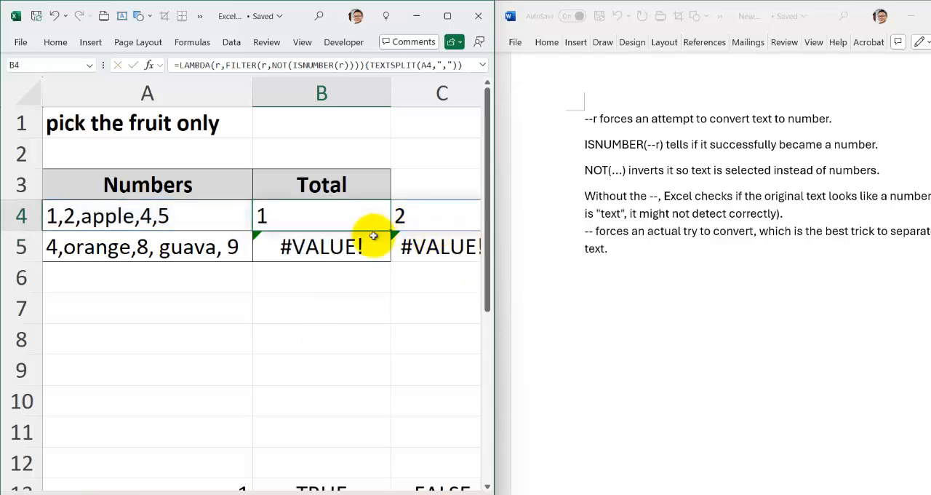
click(446, 18)
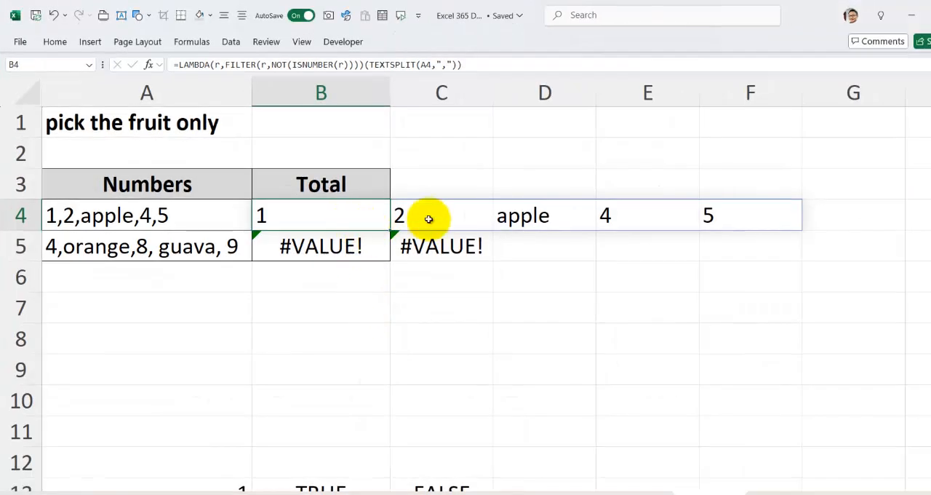
double_click(356, 214)
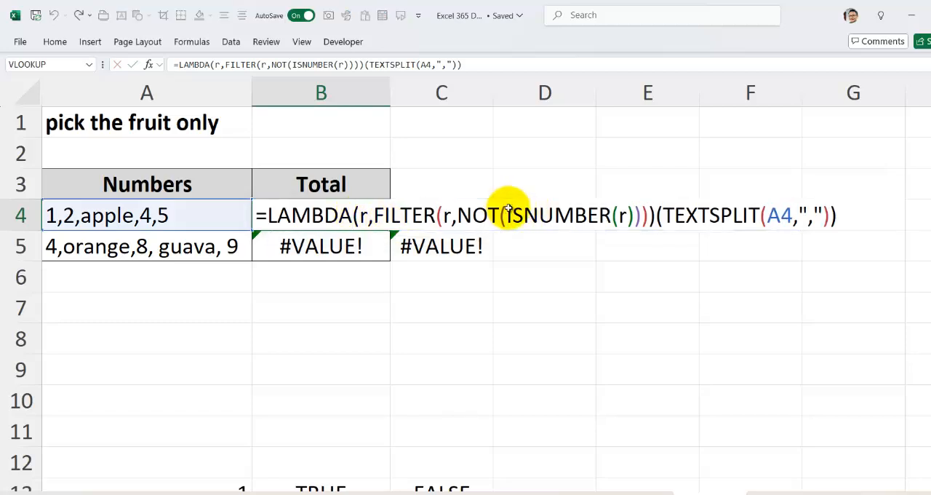
key(Return)
click(296, 222)
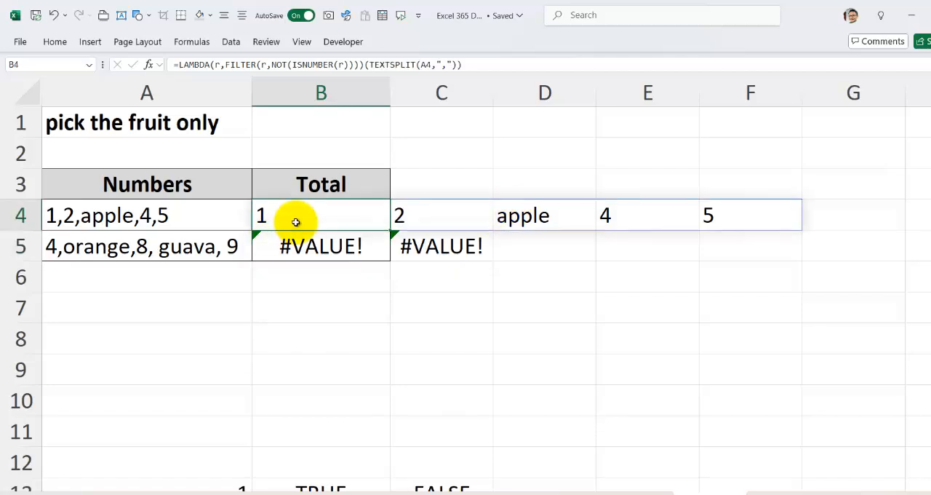
Put the double minus back before r inside ISNUMBER in B4's formula and fill the formula down to B5
double_click(304, 210)
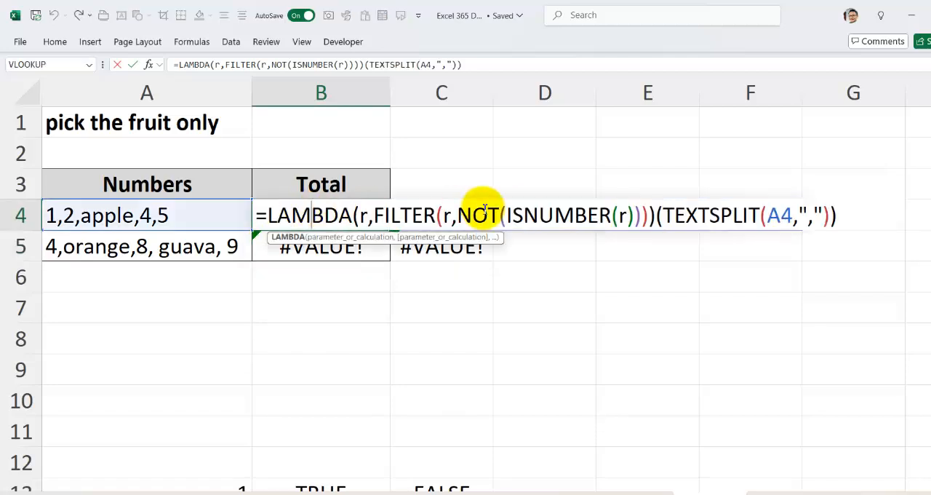
click(631, 214)
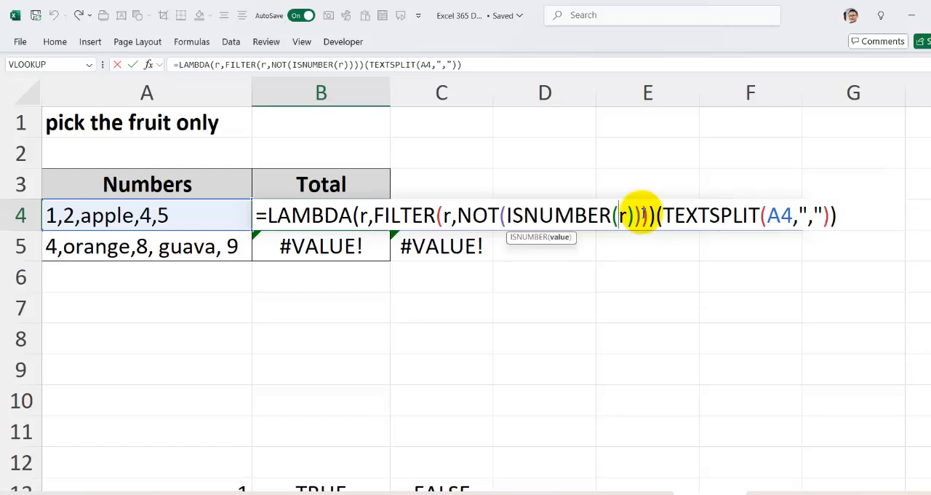
text(--)
key(Return)
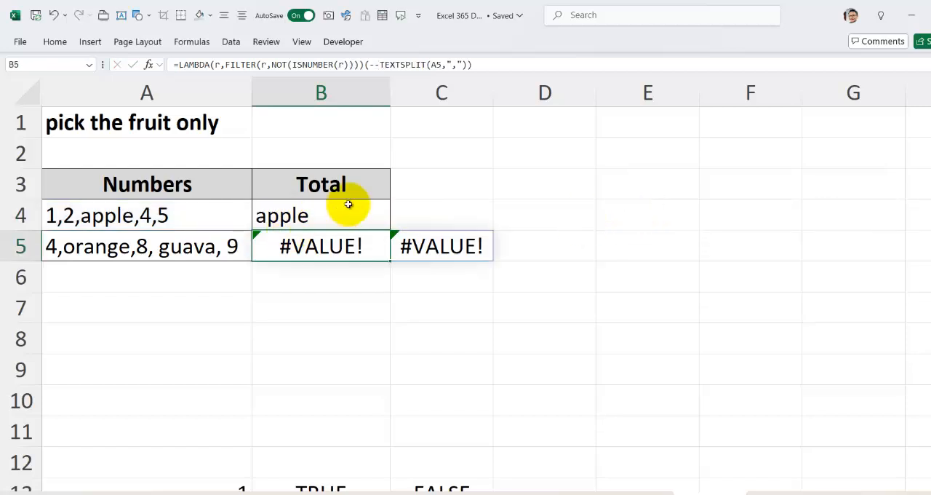
click(349, 205)
drag(393, 233, 396, 258)
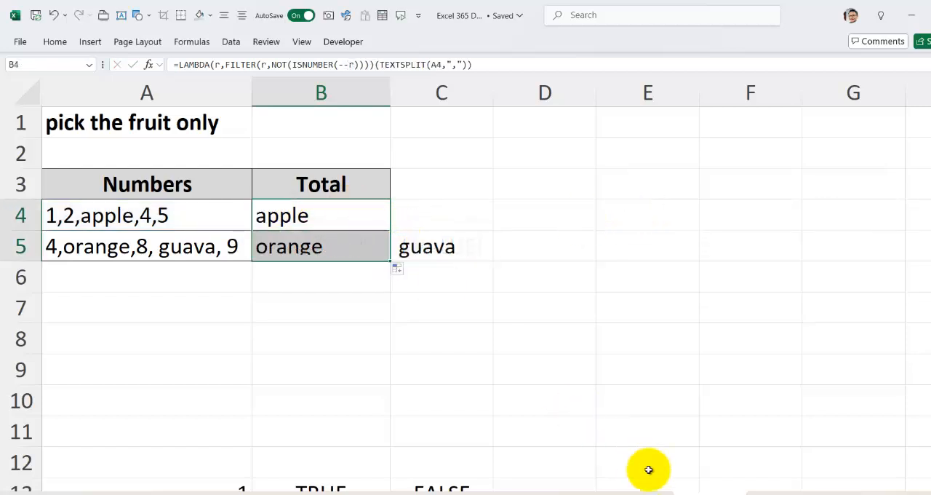
Recheck the Word notes on the double minus and the sheet with the SUM(VALUE(TEXTSPLIT)) formula, returning to the fruit sheet
click(649, 493)
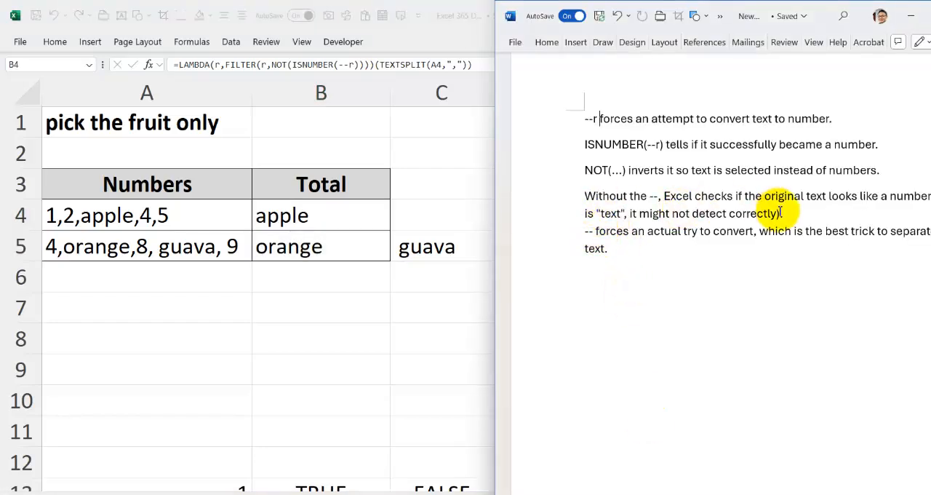
click(248, 265)
click(299, 216)
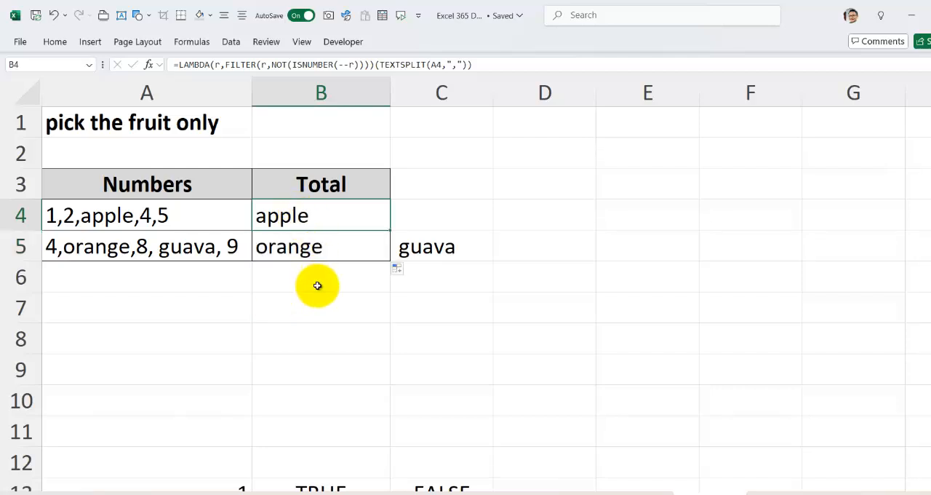
click(765, 494)
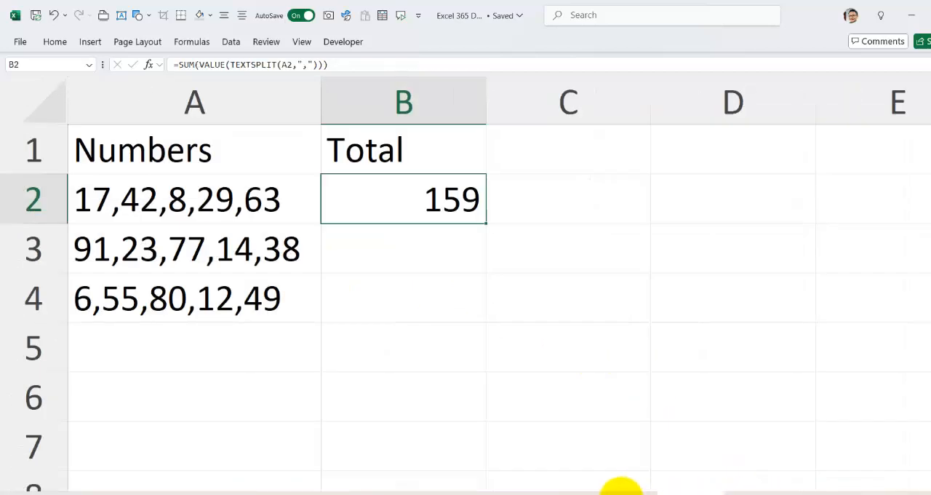
click(621, 488)
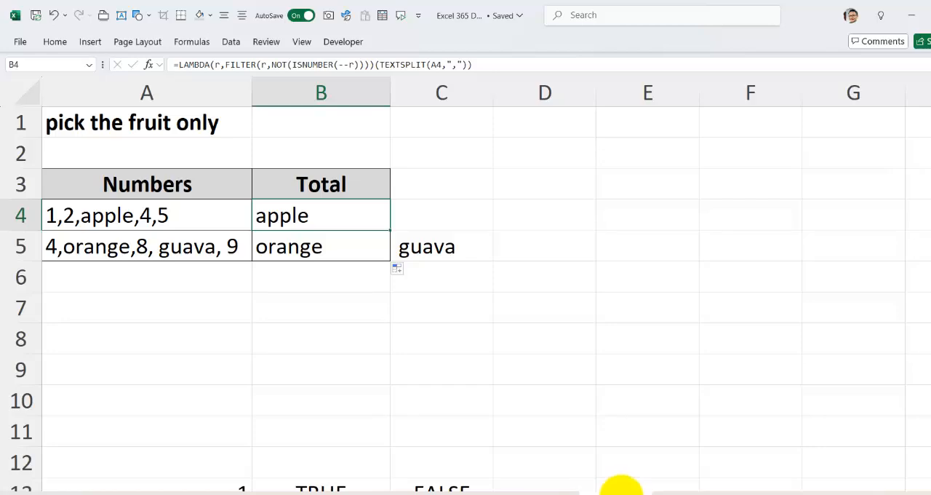